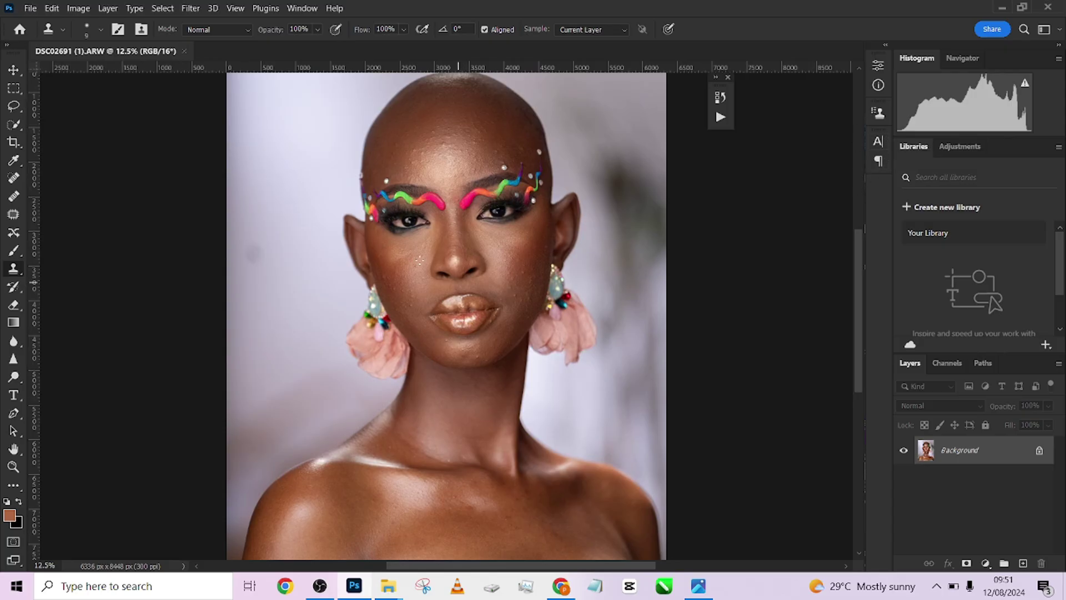
Step: Zoom in on the face and select the Clone Stamp tool with an enlarged brush
key("ctrl+plus")
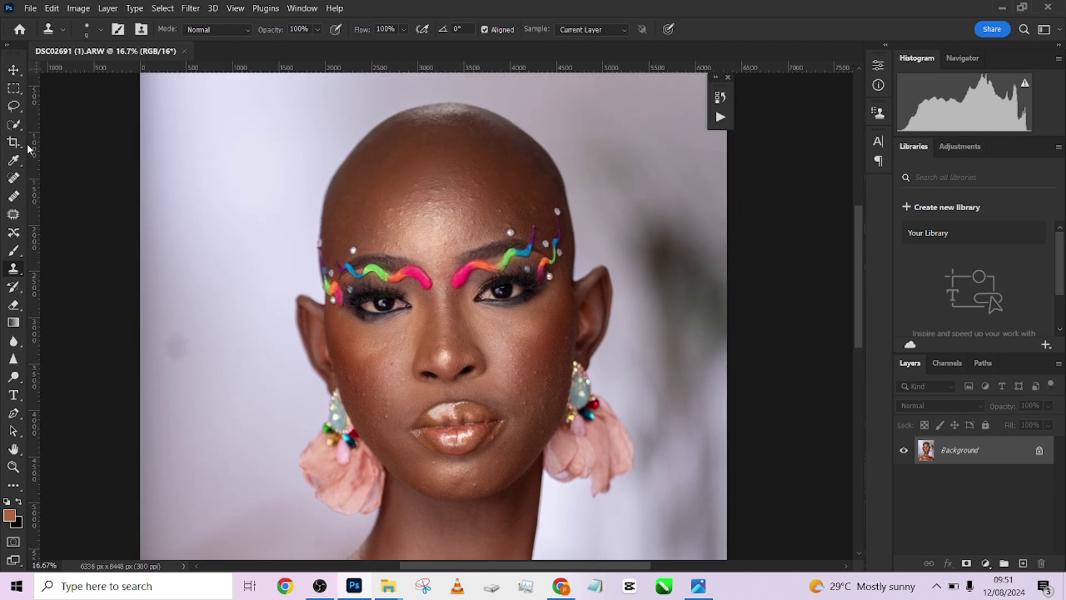
left_click(15, 214)
left_click(12, 269)
right_click(12, 268)
left_click(79, 268)
key("ctrl+plus")
key("bracketright")
key("bracketright")
key("bracketright")
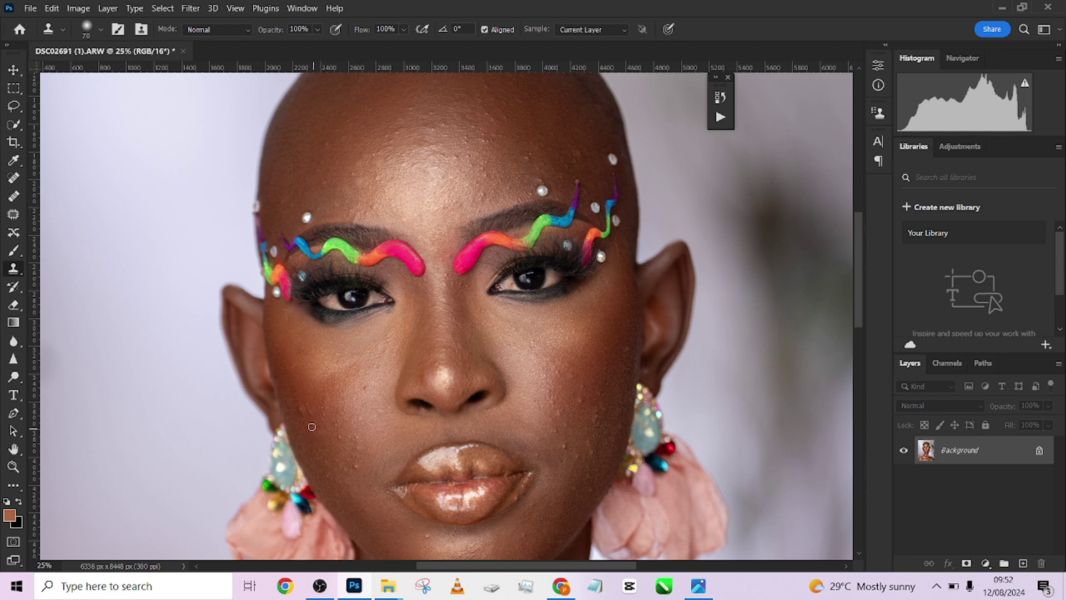
Step: Sample clean skin and clone it over the cheek blemishes, then shrink the brush
left_click(344, 433, "alt")
left_click(567, 444)
scroll(563, 435, "down", 2)
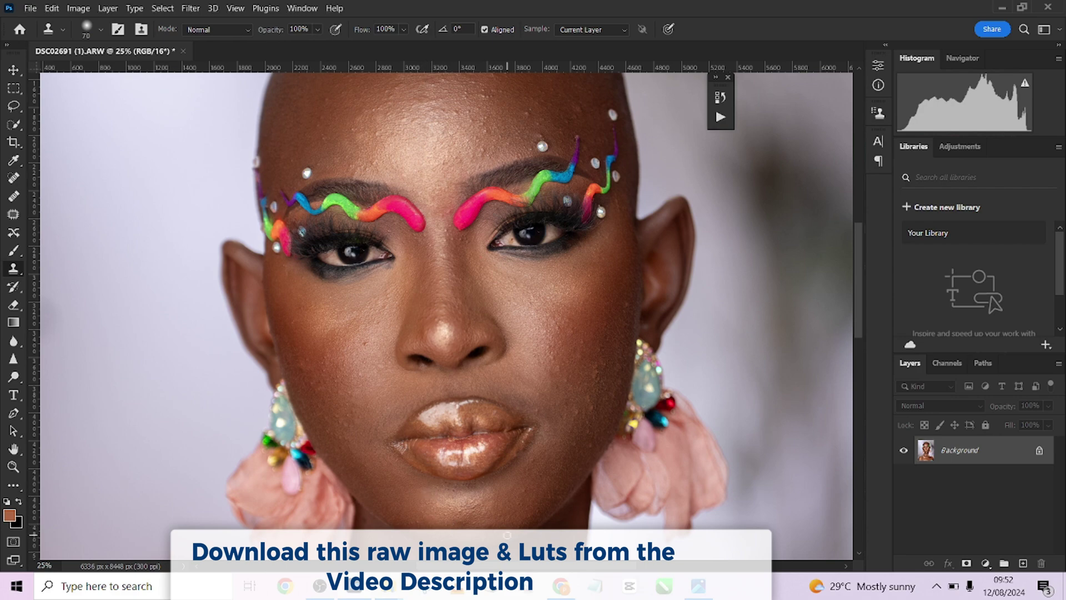
scroll(588, 273, "up", 5)
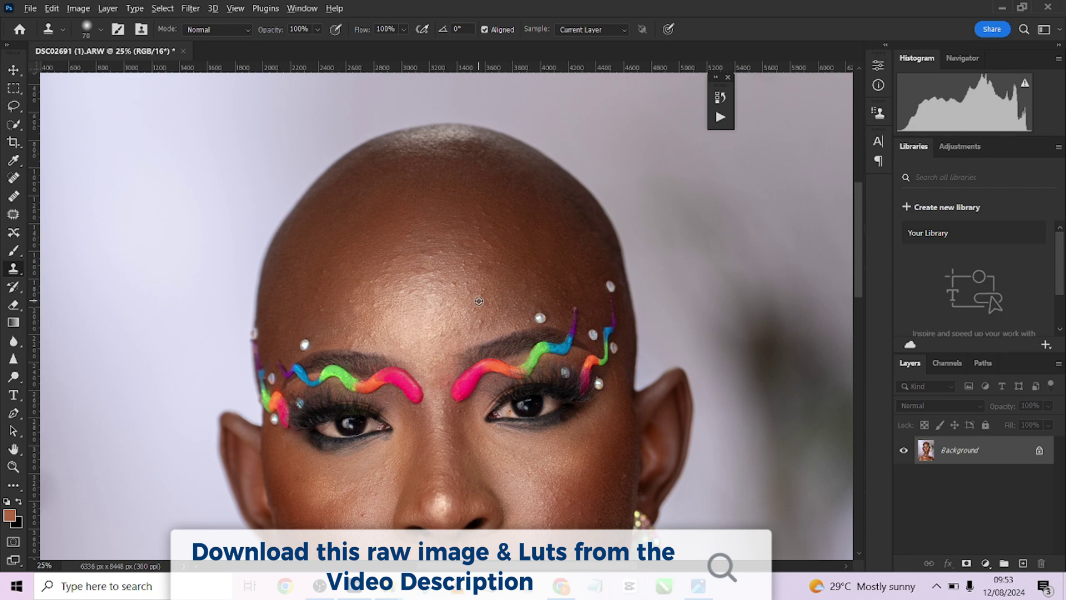
scroll(471, 284, "down", 9)
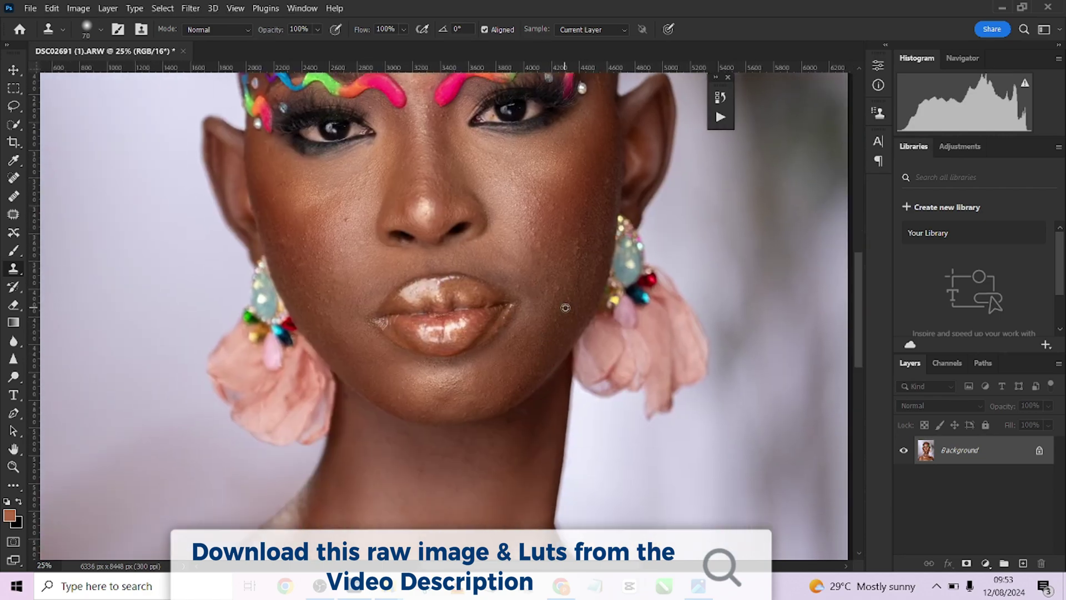
scroll(548, 257, "up", 5)
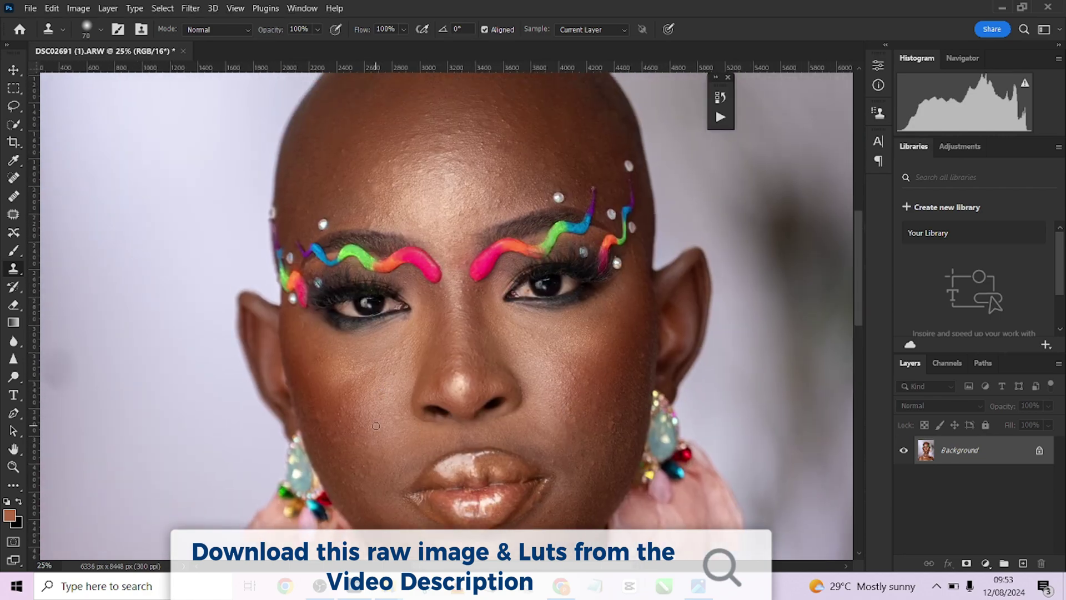
key("bracketleft")
key("bracketleft")
scroll(373, 360, "up", 5)
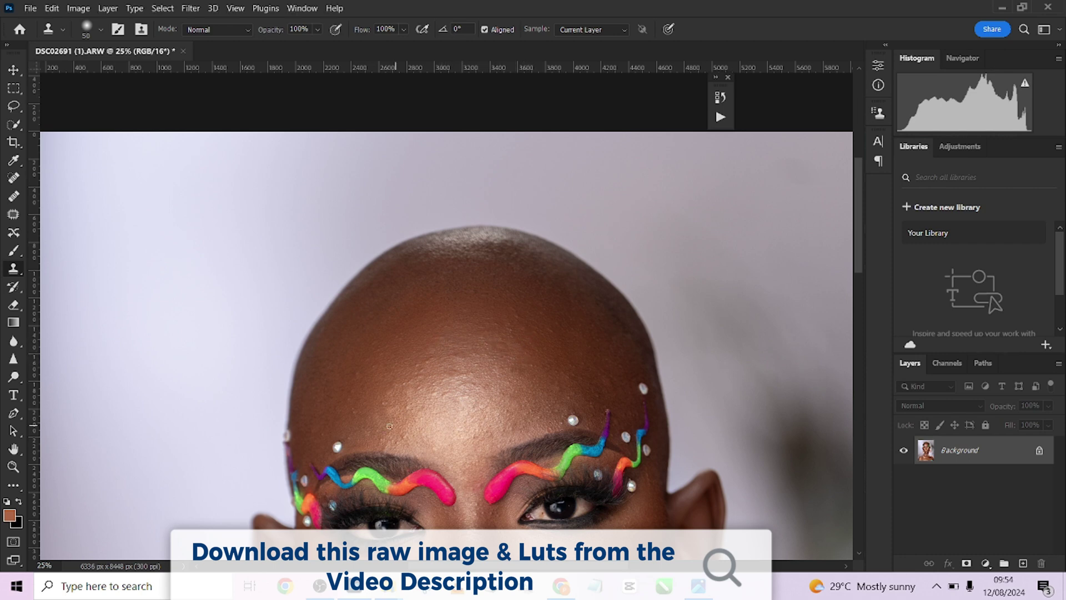
scroll(354, 387, "down", 1)
scroll(354, 387, "right", 1)
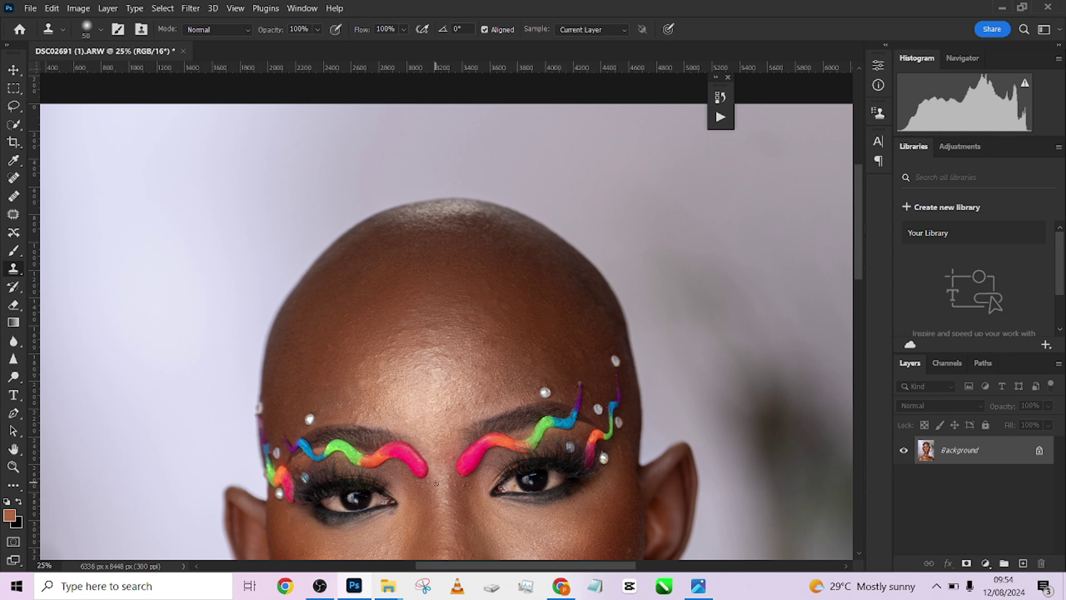
scroll(469, 422, "down", 1)
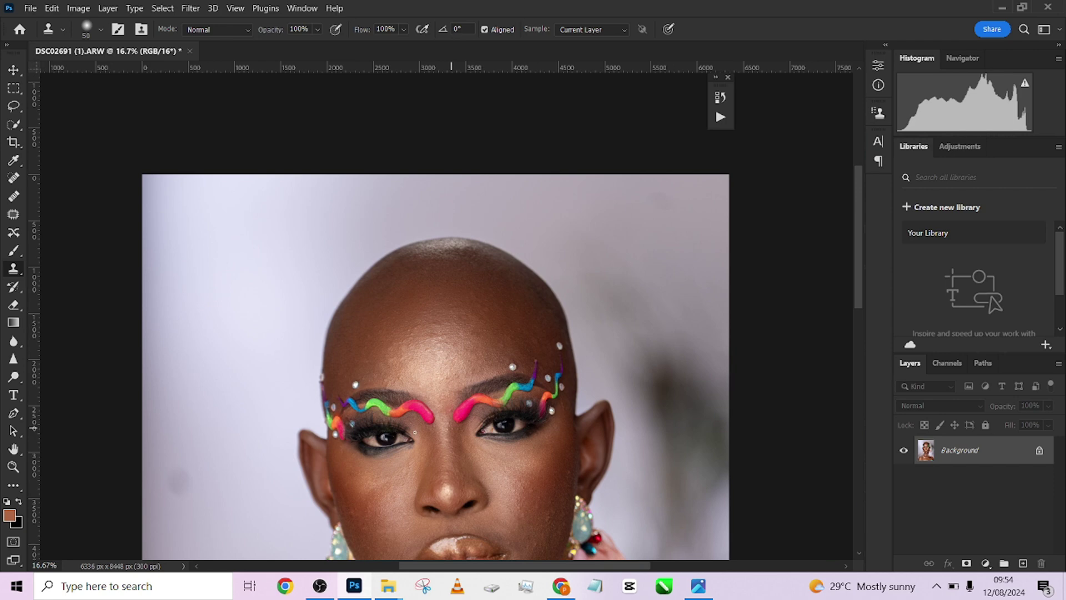
left_click_drag(465, 438, 457, 367)
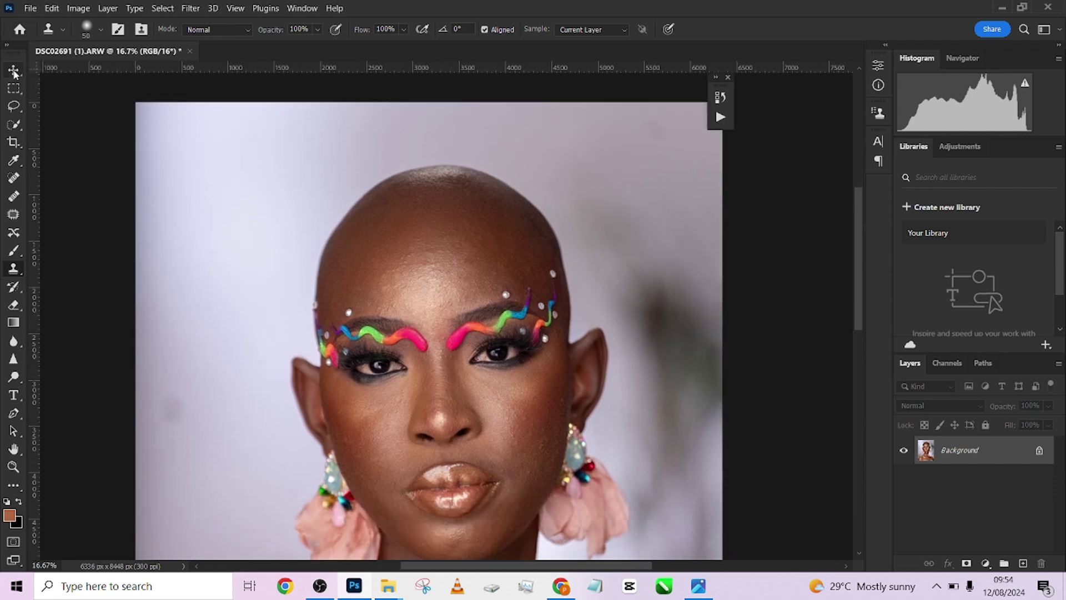
left_click(14, 70)
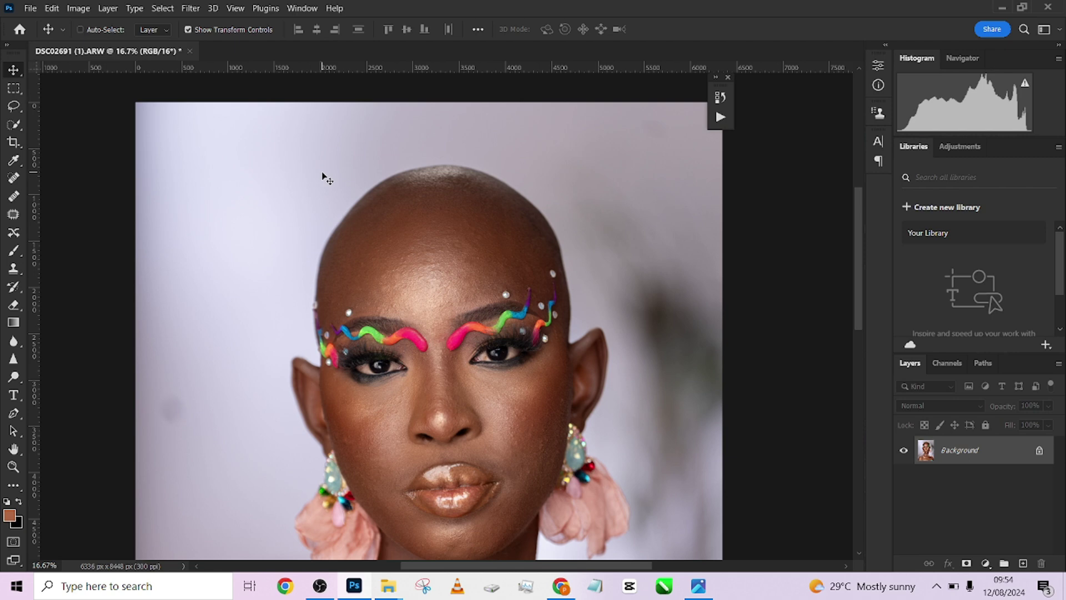
key("ctrl+minus")
scroll(458, 331, "down", 3)
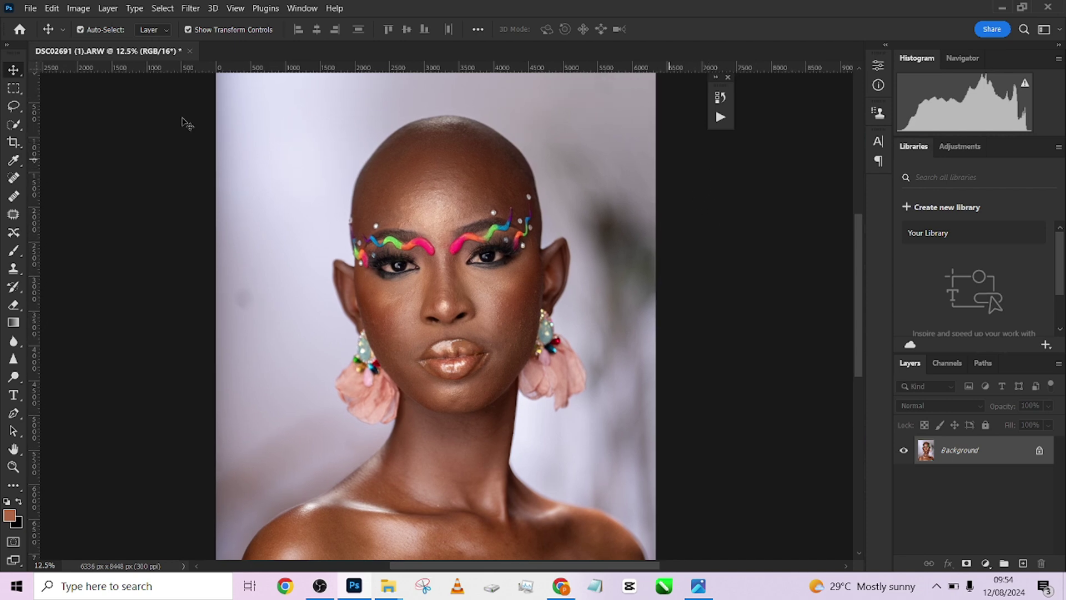
Step: Show the Actions panel away from the face and select the Done4U Retouch action
left_click(303, 7)
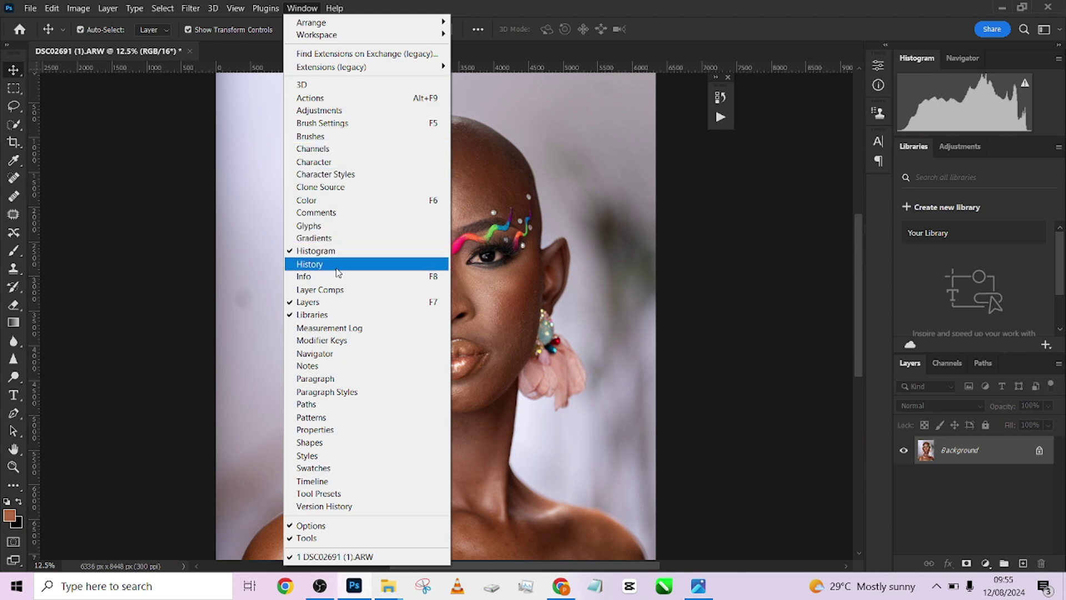
left_click(310, 98)
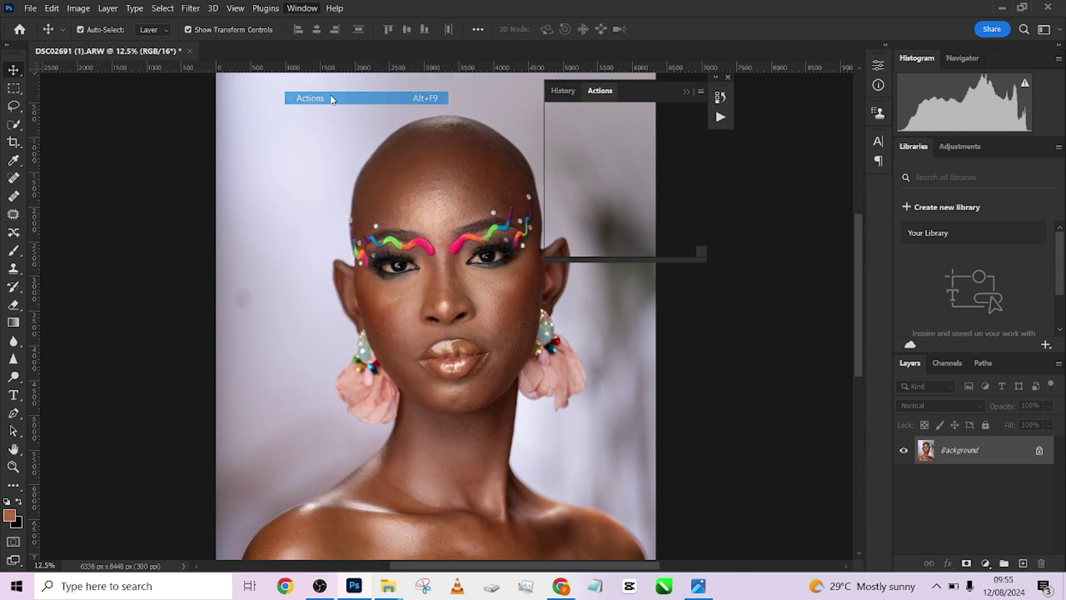
left_click_drag(634, 88, 829, 109)
scroll(787, 185, "up", 1)
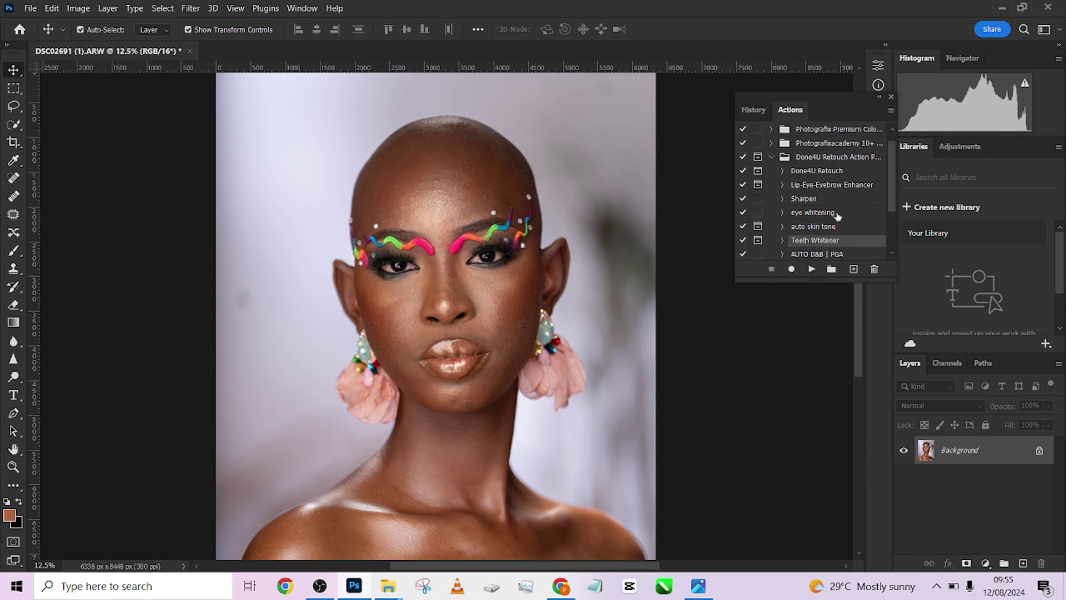
left_click(814, 186)
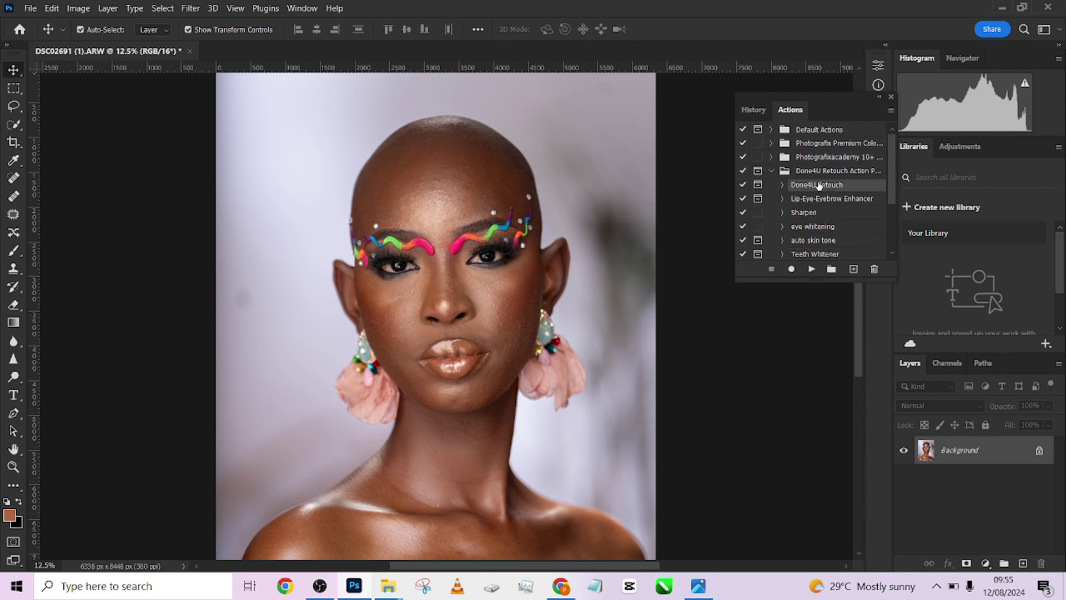
Step: Play the Done4U Retouch action, accepting a Gaussian Blur radius of 1
left_click(812, 270)
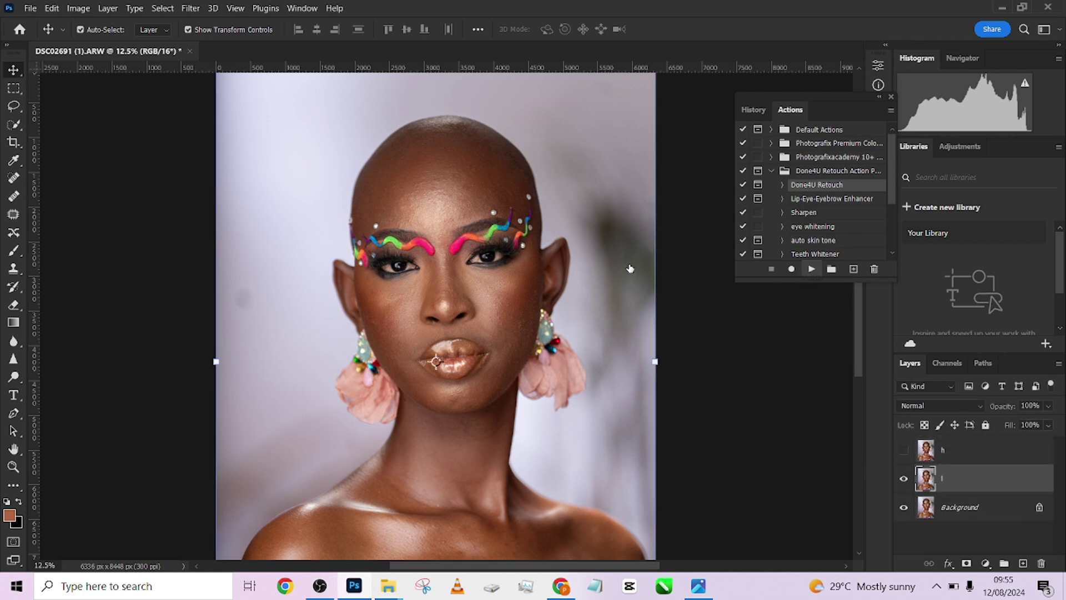
left_click_drag(228, 291, 448, 173)
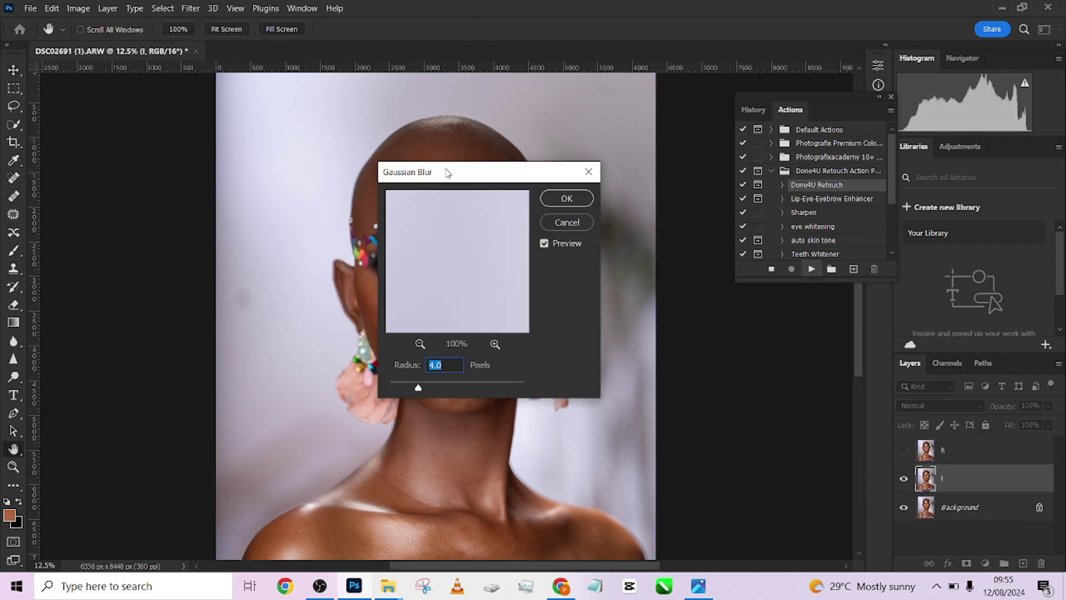
type("1.5")
key("Return")
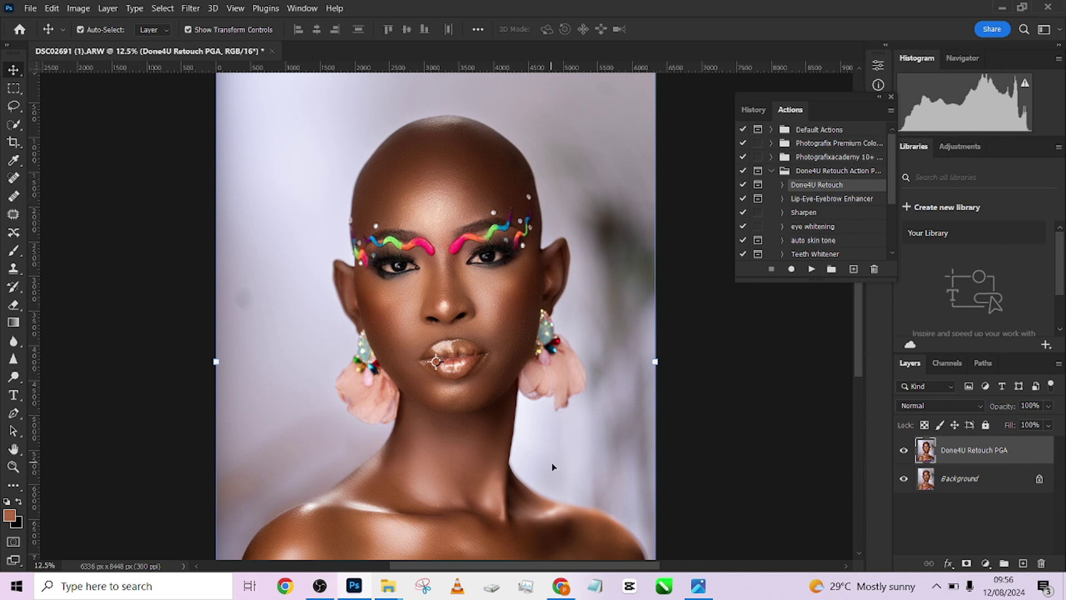
left_click(903, 452)
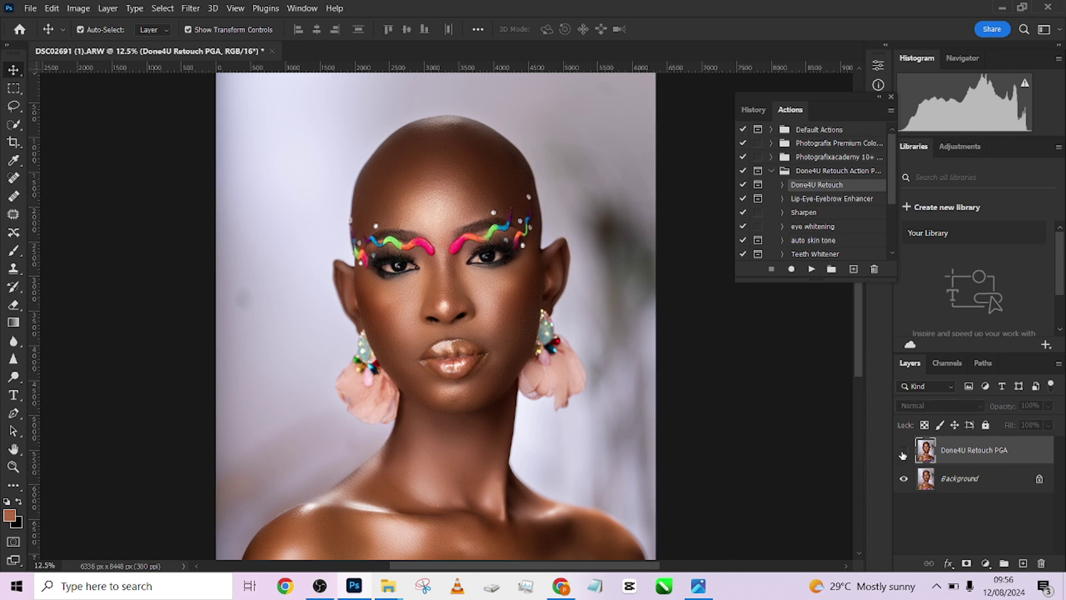
left_click(904, 452)
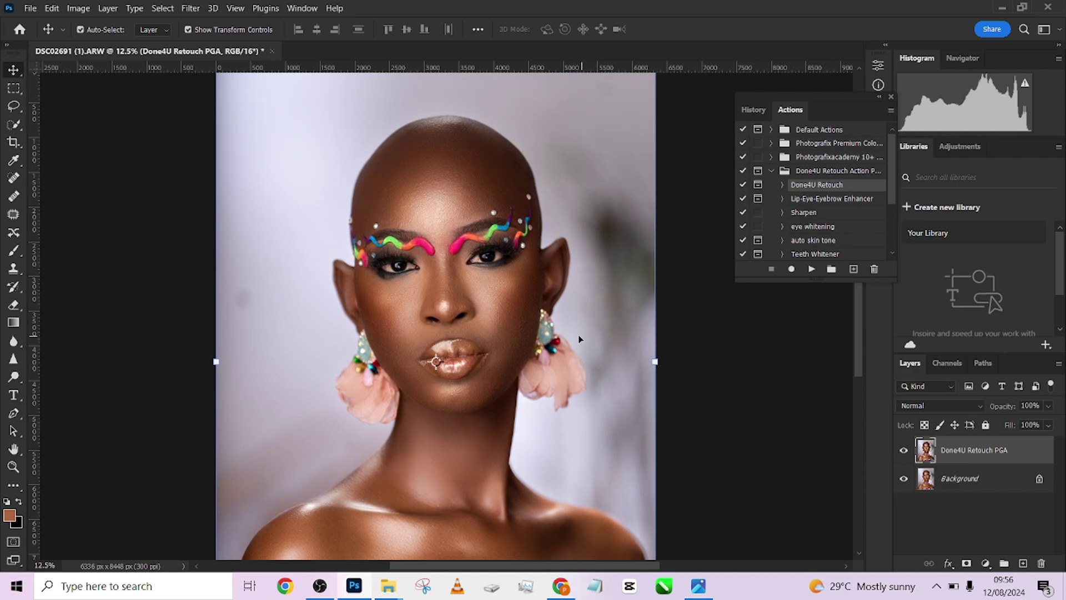
key("ctrl+minus")
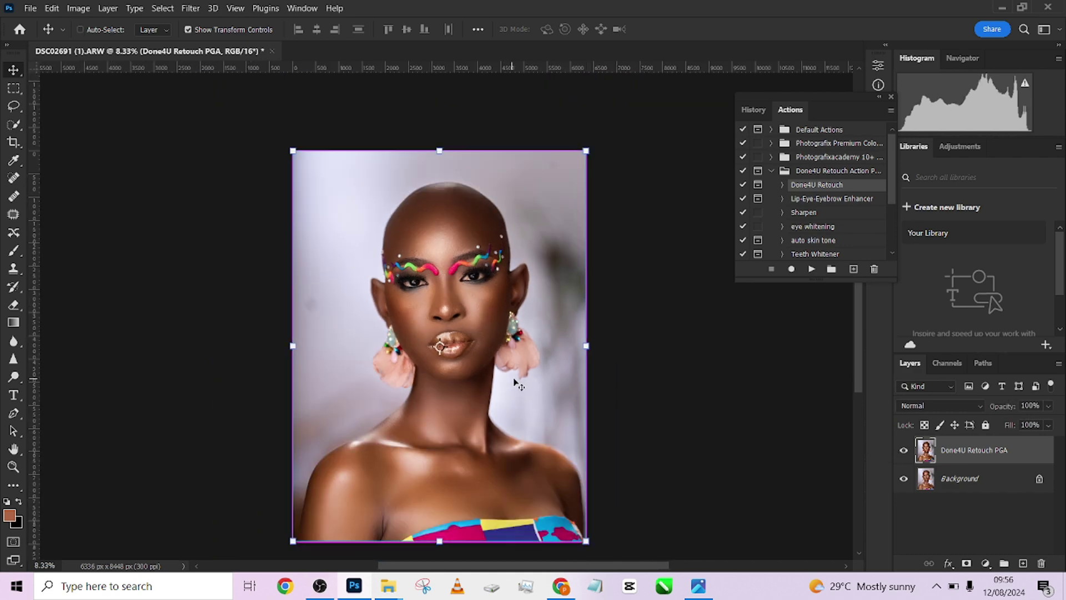
key("ctrl+plus")
key("ctrl+plus")
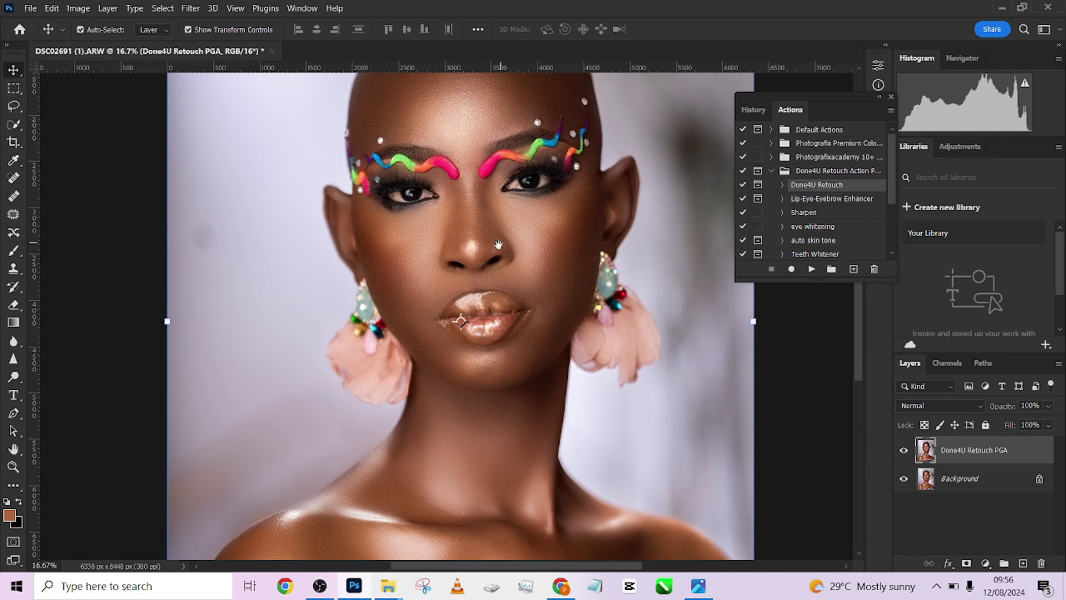
key("ctrl+plus")
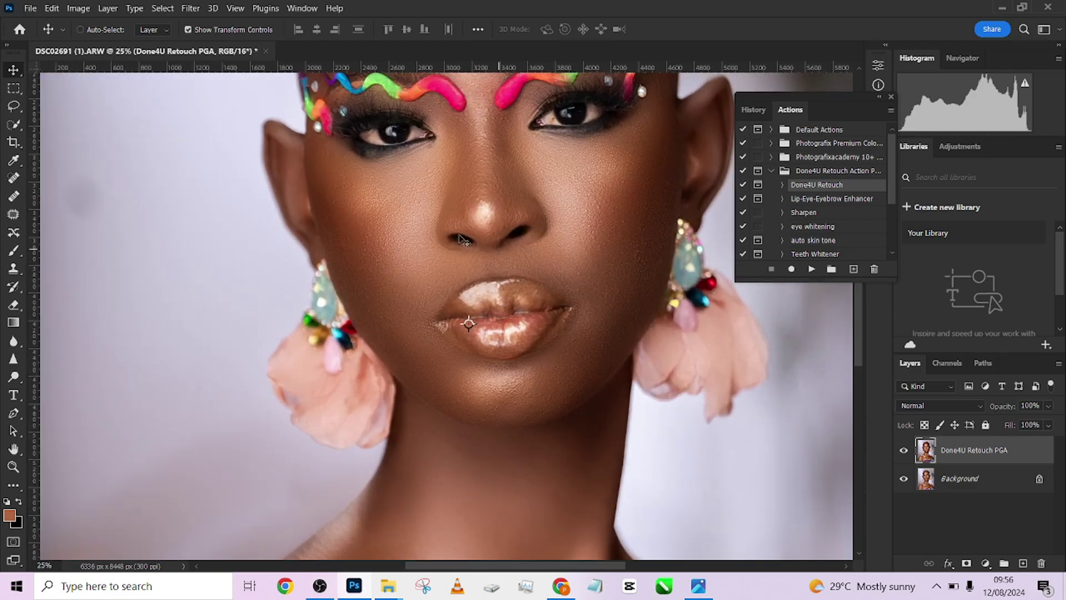
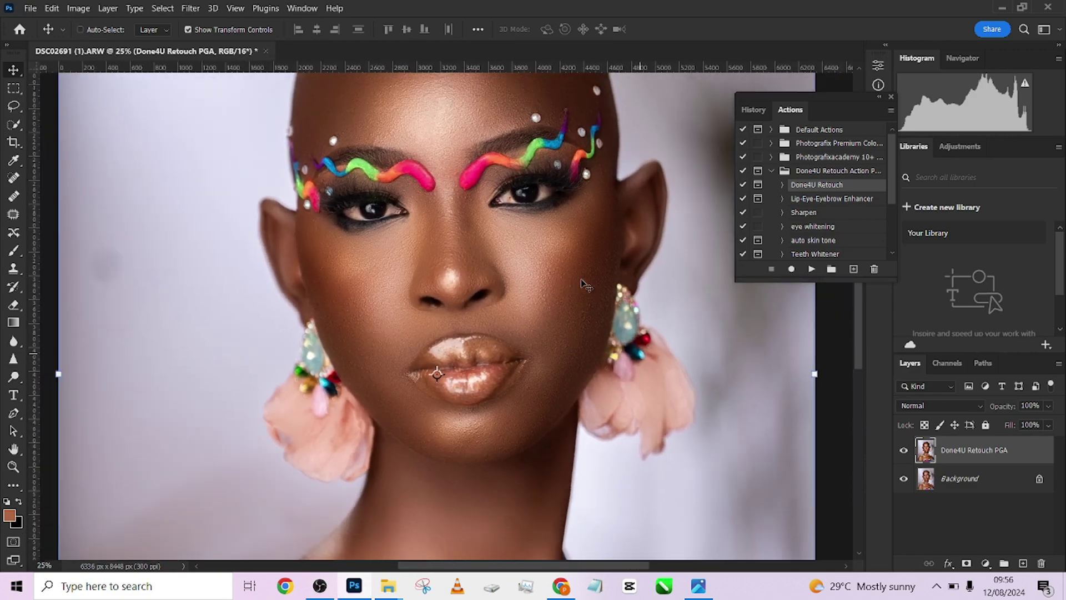
Step: Toggle the Done4U Retouch PGA layer to compare, then merge it with Background
key("ctrl+minus")
key("ctrl+minus")
left_click(904, 451)
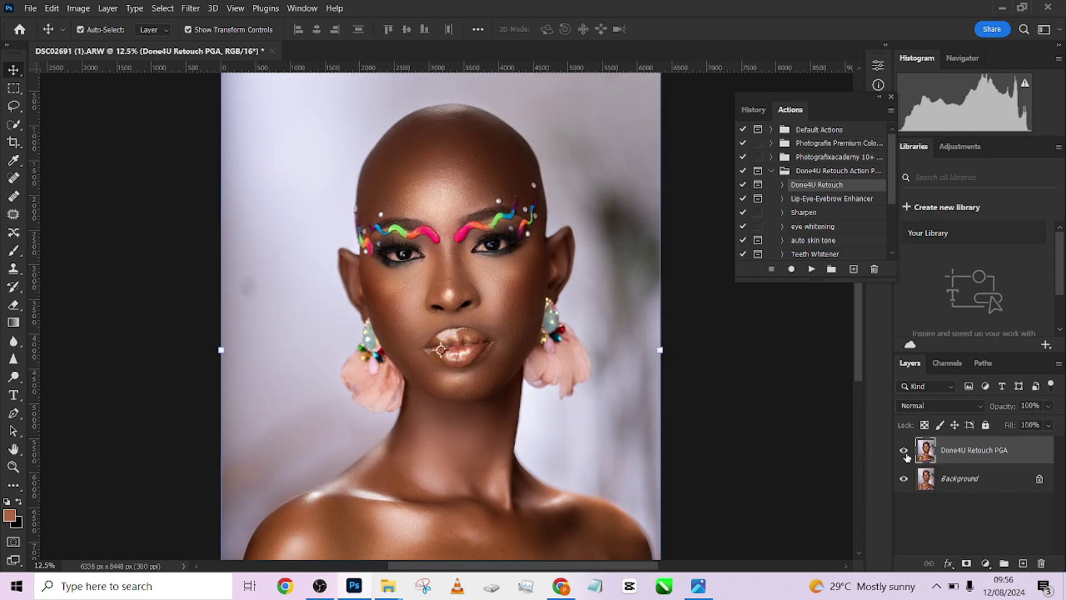
left_click(905, 453)
left_click(906, 453)
left_click(1009, 480, "shift")
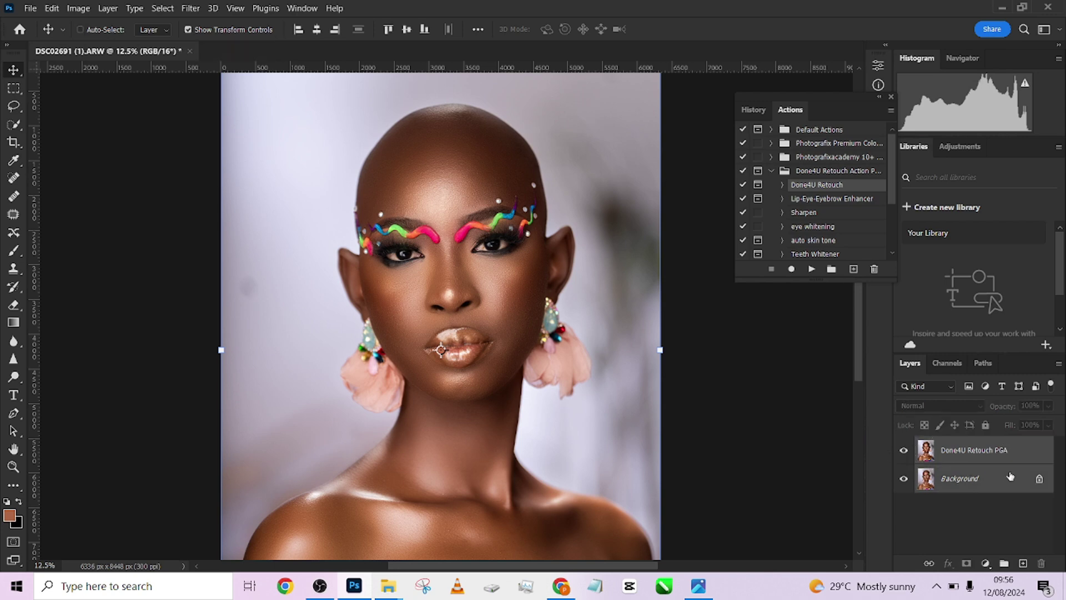
key("ctrl+e")
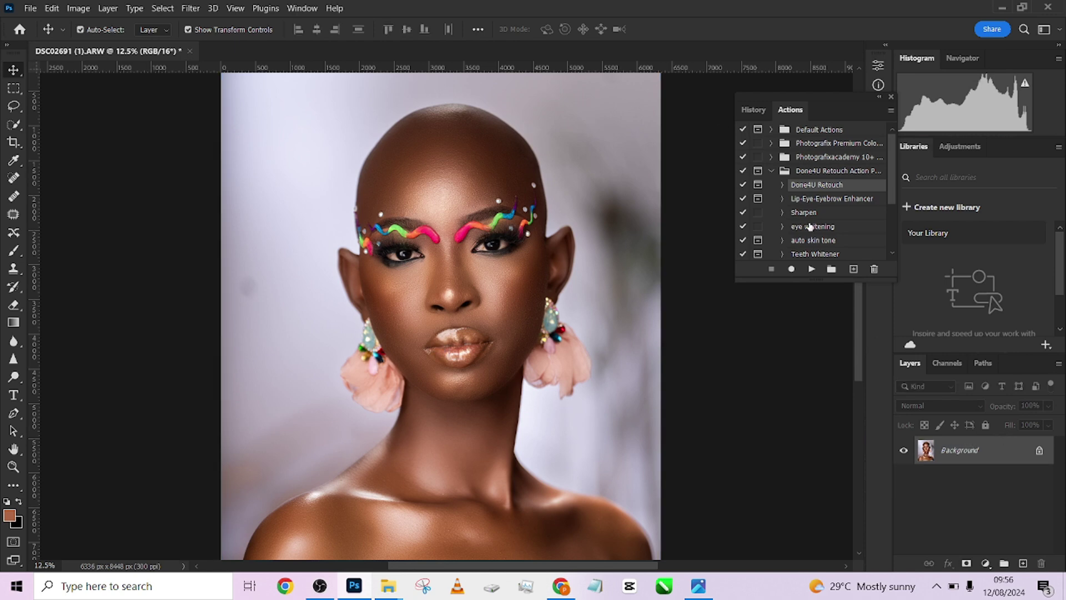
scroll(813, 221, "down", 1)
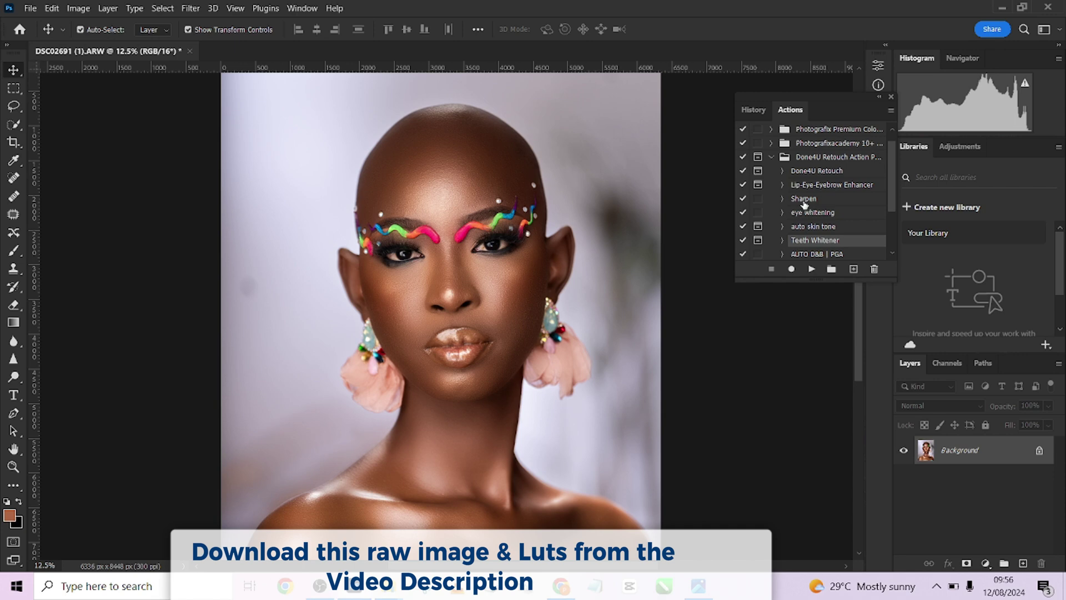
Step: Play the Teeth Whitener action, stop at its message, and set group opacity to 100%
left_click(811, 270)
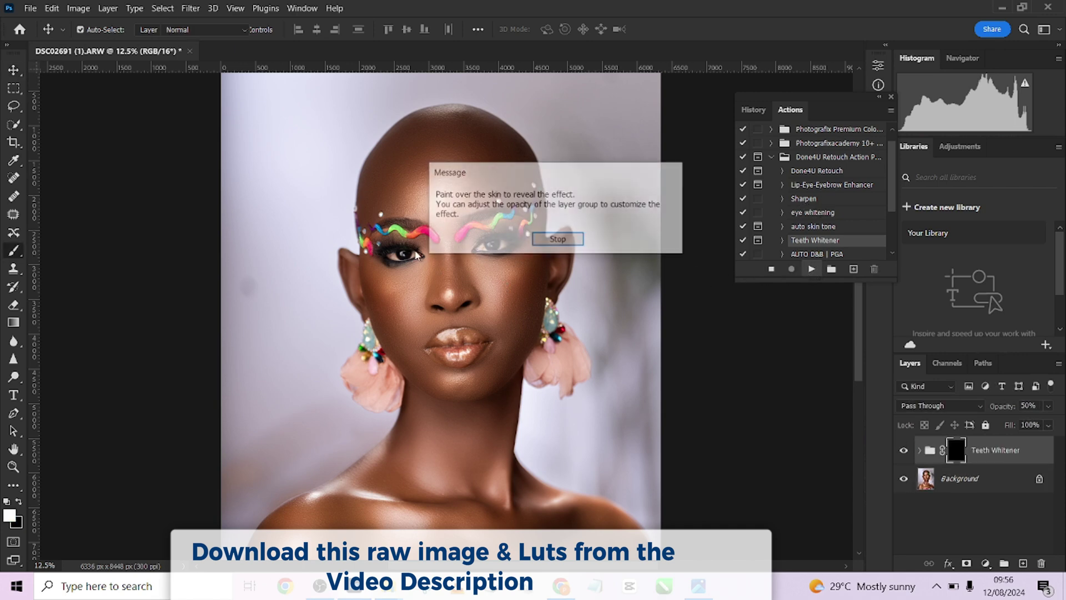
left_click(557, 238)
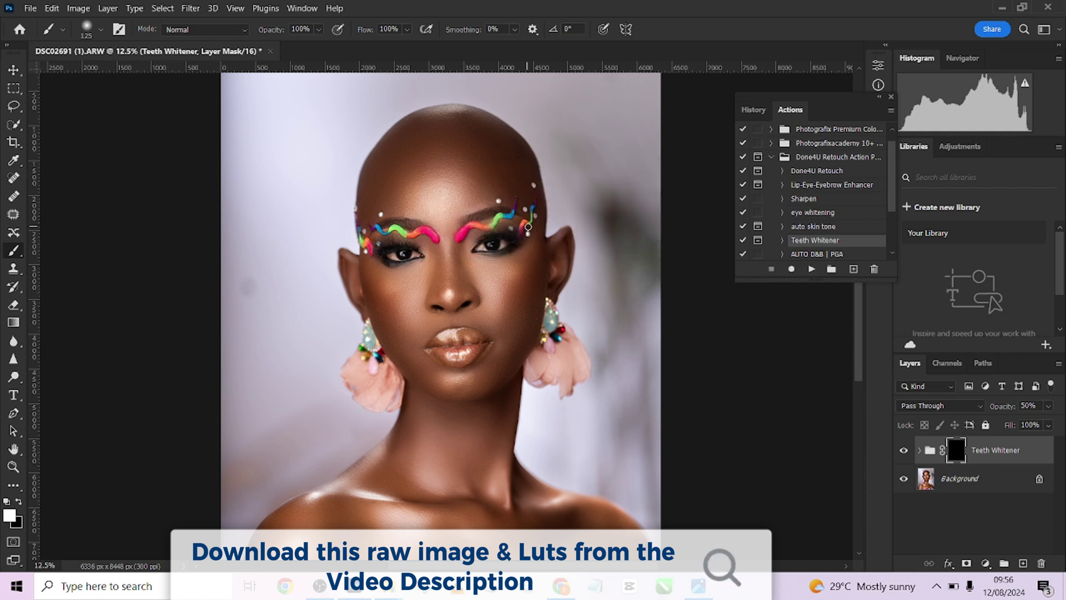
scroll(544, 248, "up", 2)
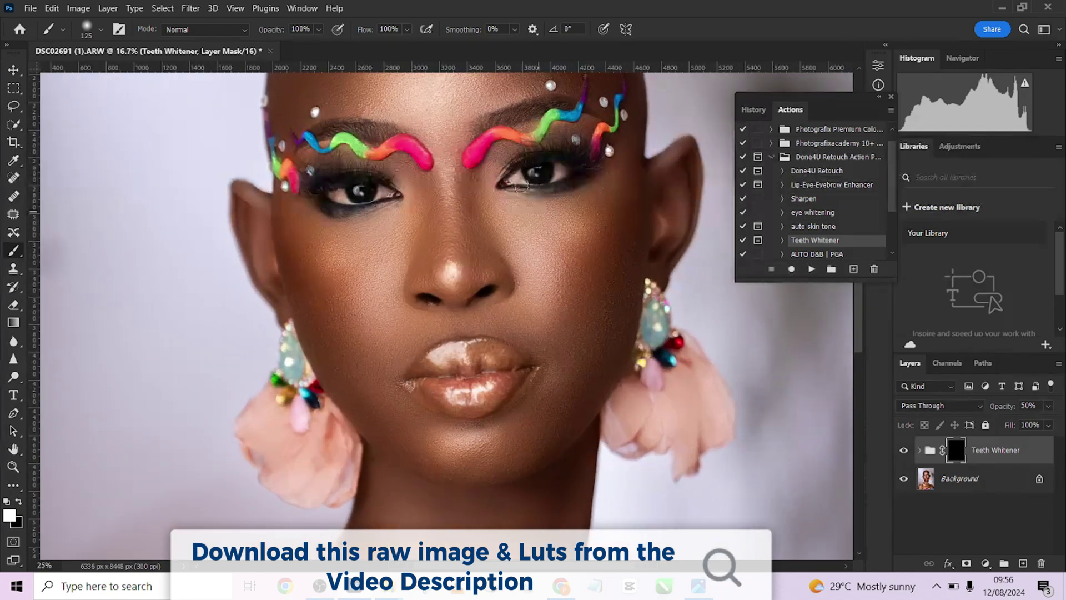
scroll(507, 243, "up", 1)
left_click_drag(507, 243, 496, 269)
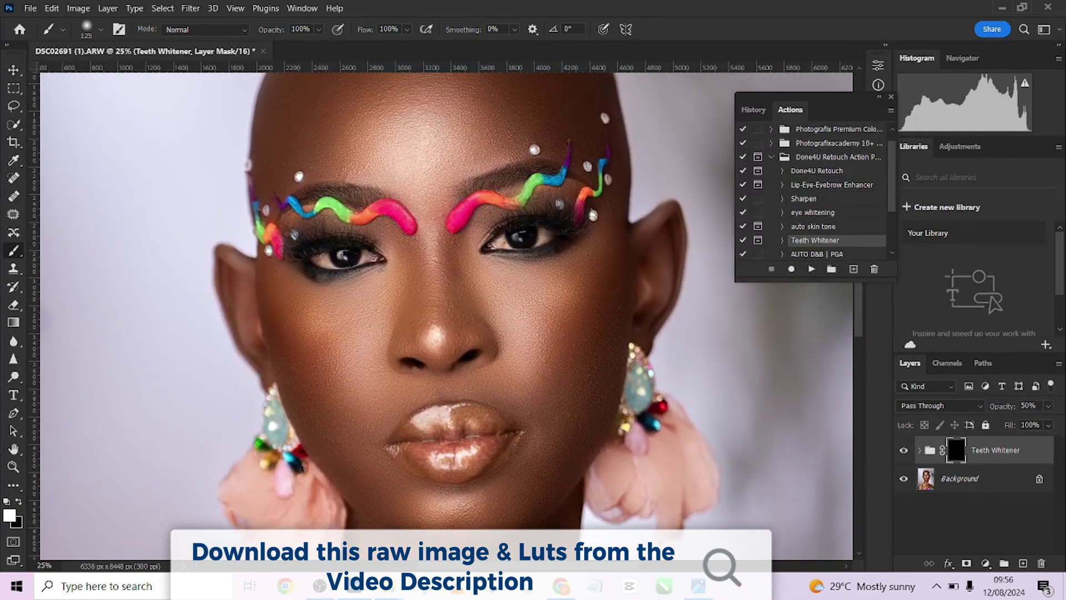
left_click(1048, 407)
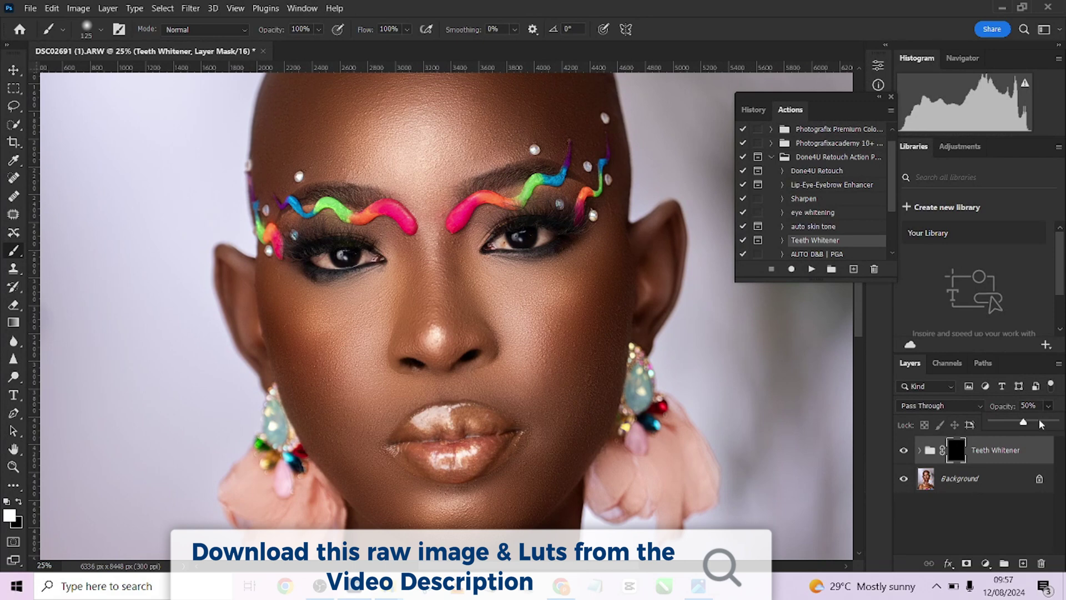
left_click(537, 236)
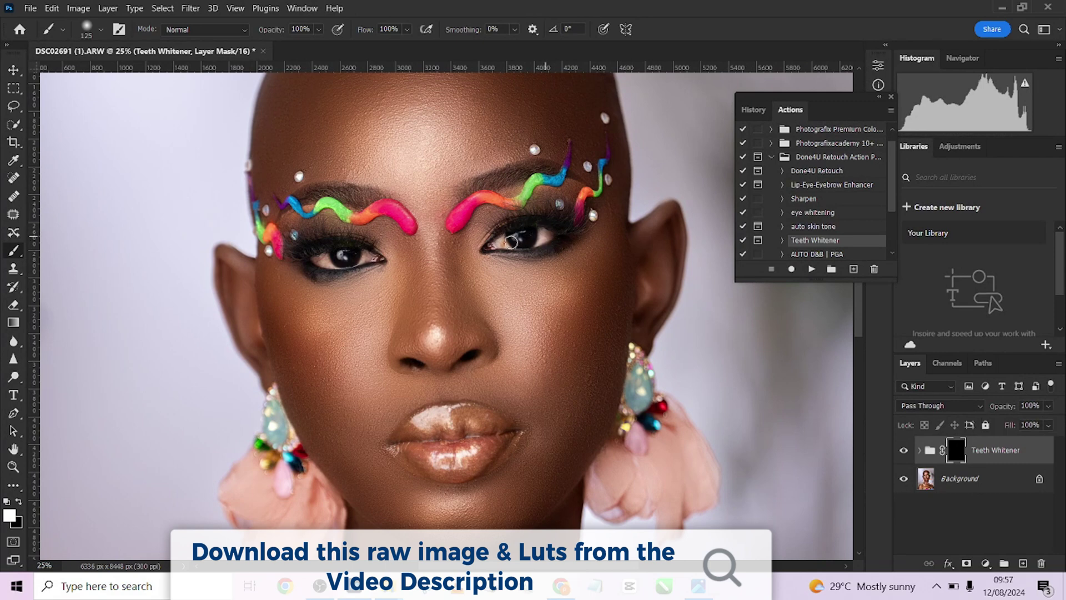
Step: Paint white over both eye whites, compare the group on and off, and select Background
left_click_drag(541, 238, 501, 241)
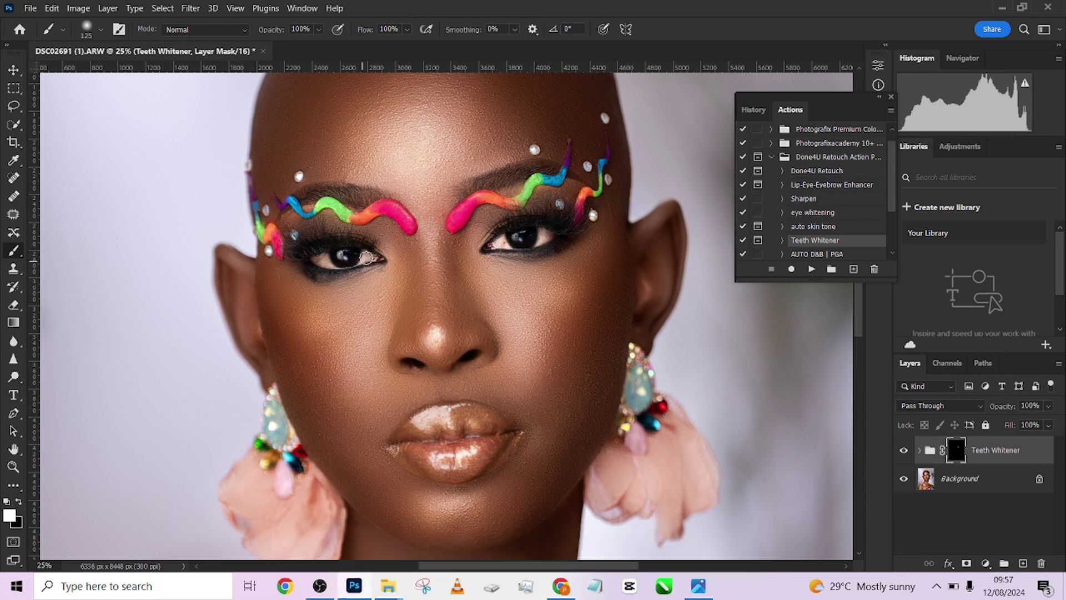
left_click_drag(320, 264, 330, 262)
key("ctrl+minus")
key("ctrl+minus")
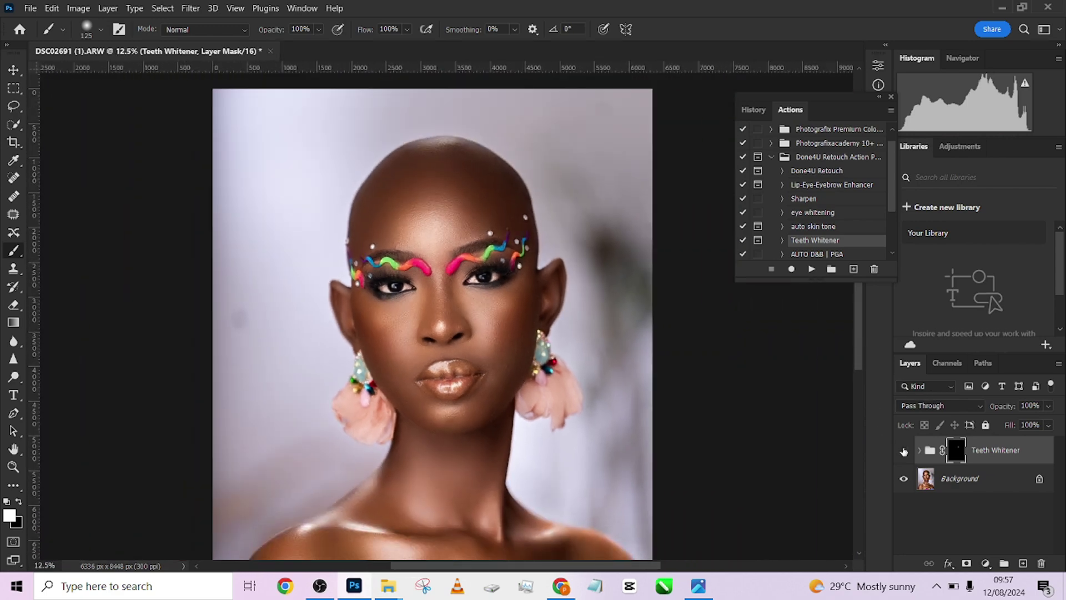
left_click(905, 451)
left_click(979, 481)
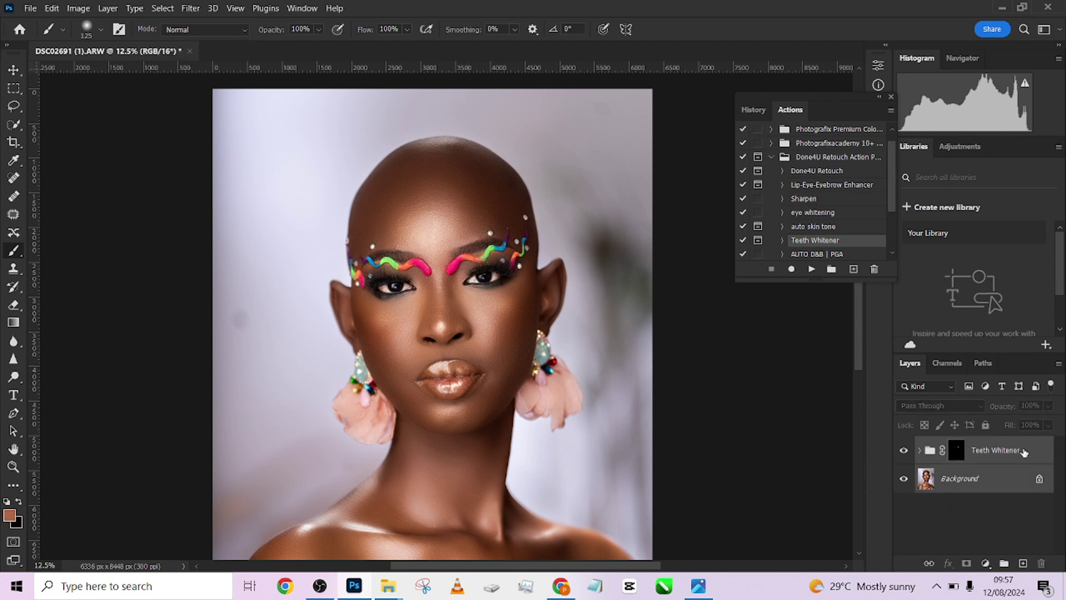
Step: Delete the Teeth Whitener group and play AUTO D&B | PGA, painting its mask with a large brush
key("Delete")
scroll(825, 233, "down", 2)
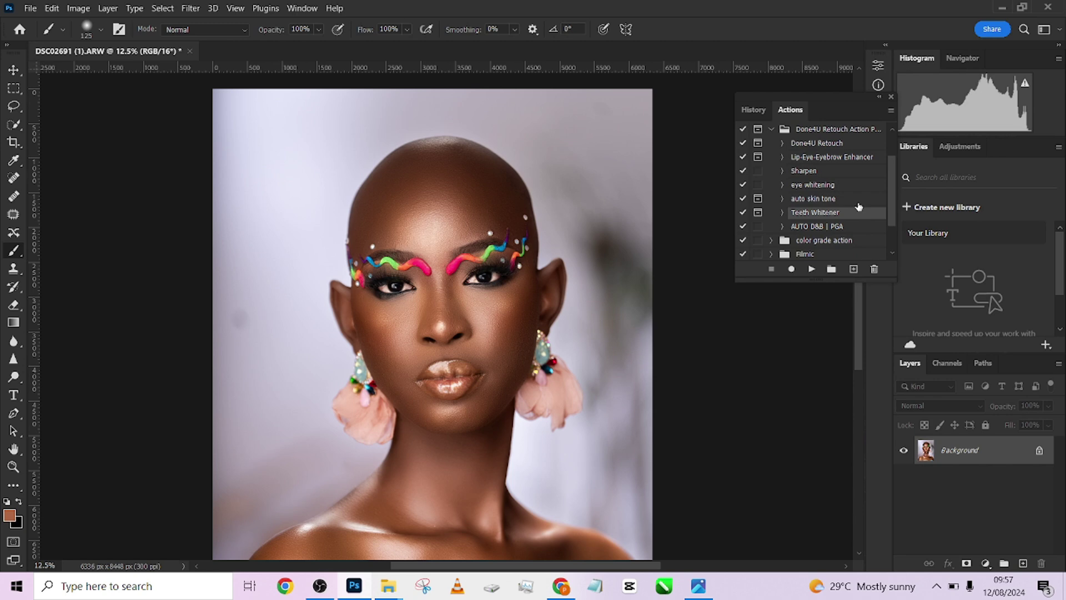
left_click(835, 228)
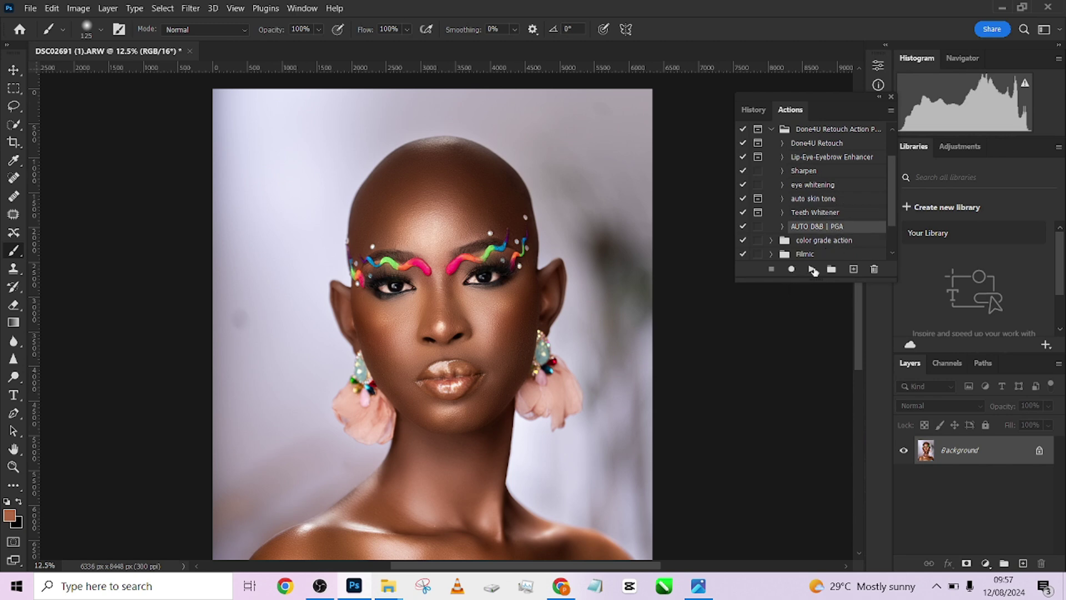
left_click(809, 274)
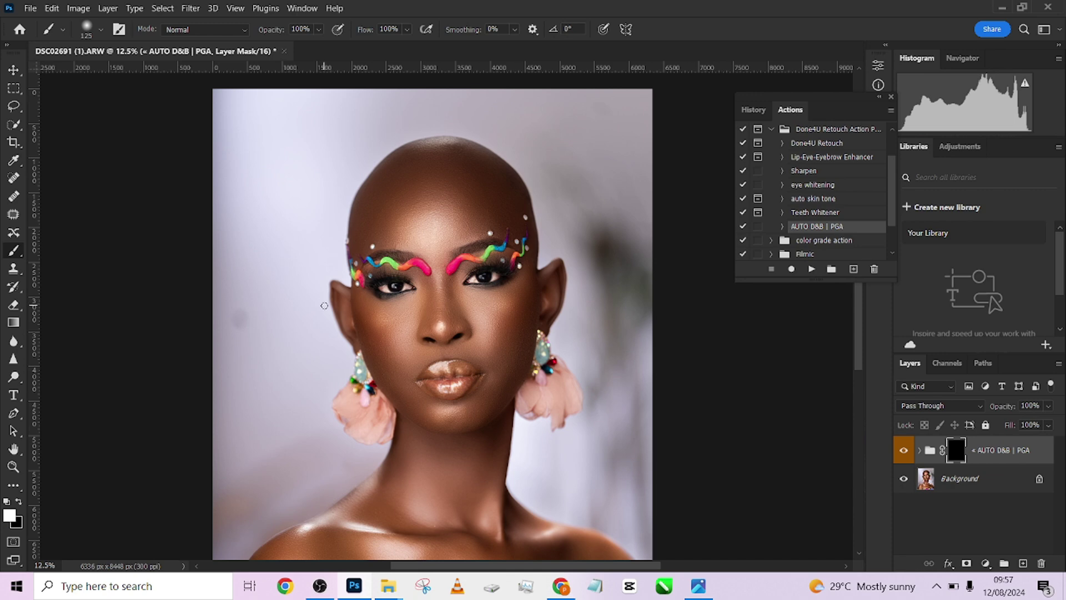
left_click_drag(344, 299, 379, 285)
key("ctrl+minus")
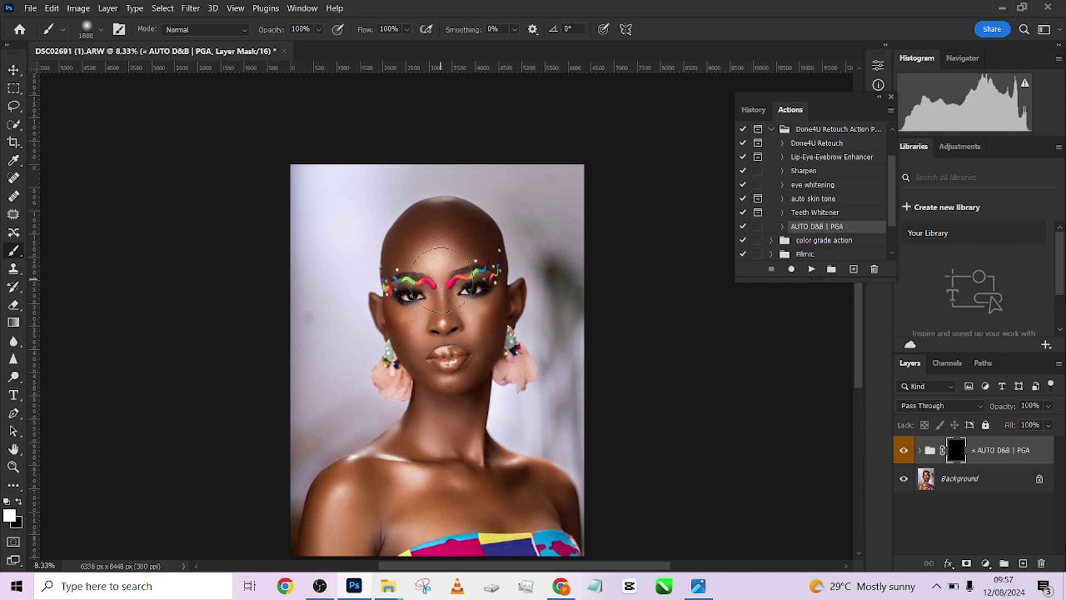
key("bracketright")
key("bracketright")
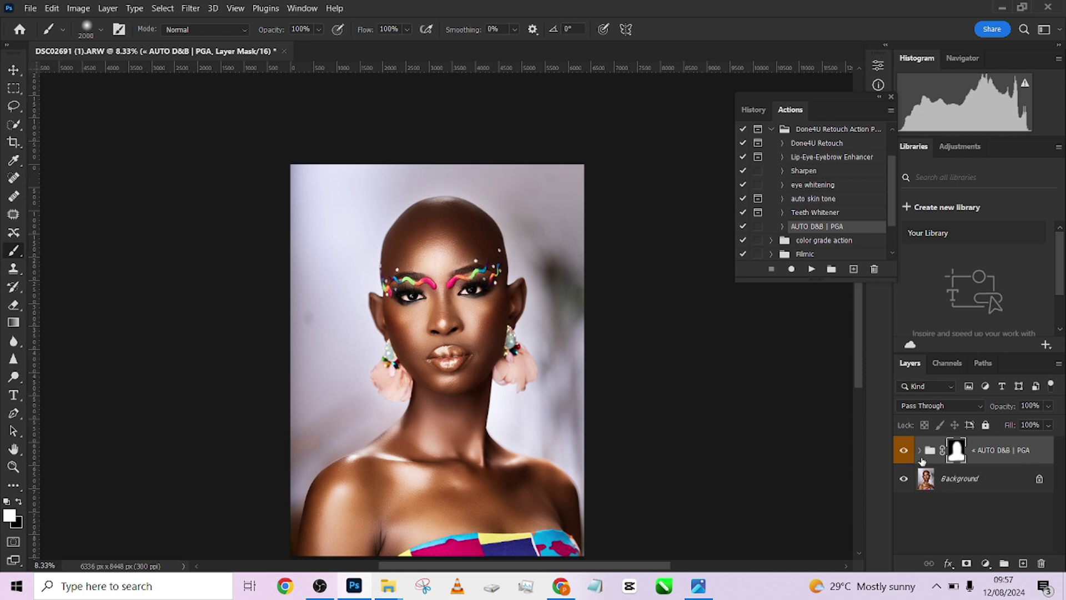
Step: Lower the AUTO D&B | PGA group to 40% opacity, comparing it on and off
left_click(904, 450)
left_click(1047, 405)
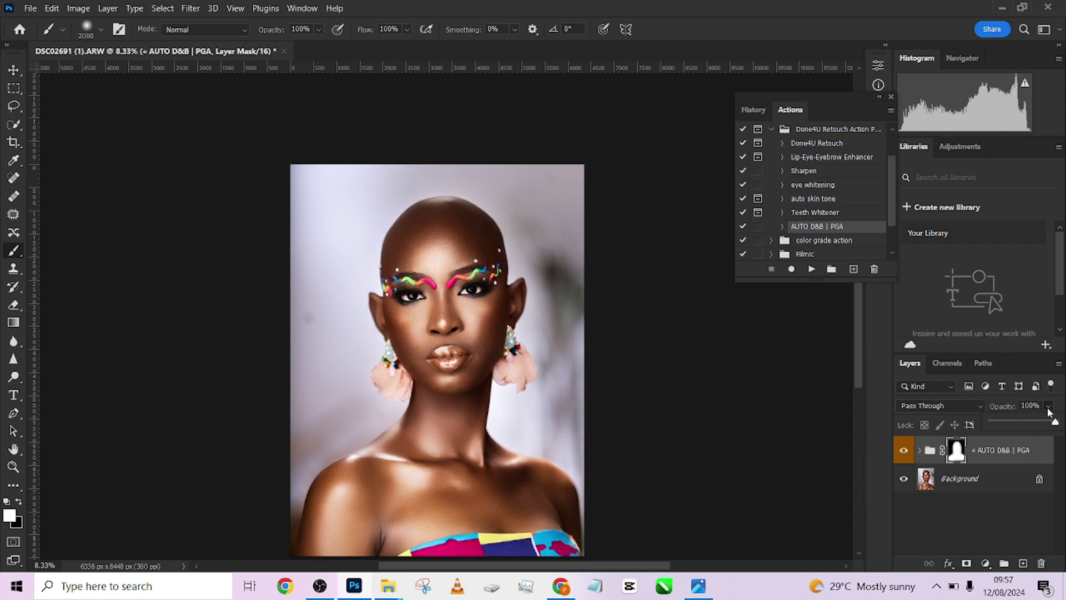
left_click_drag(1046, 424, 1014, 424)
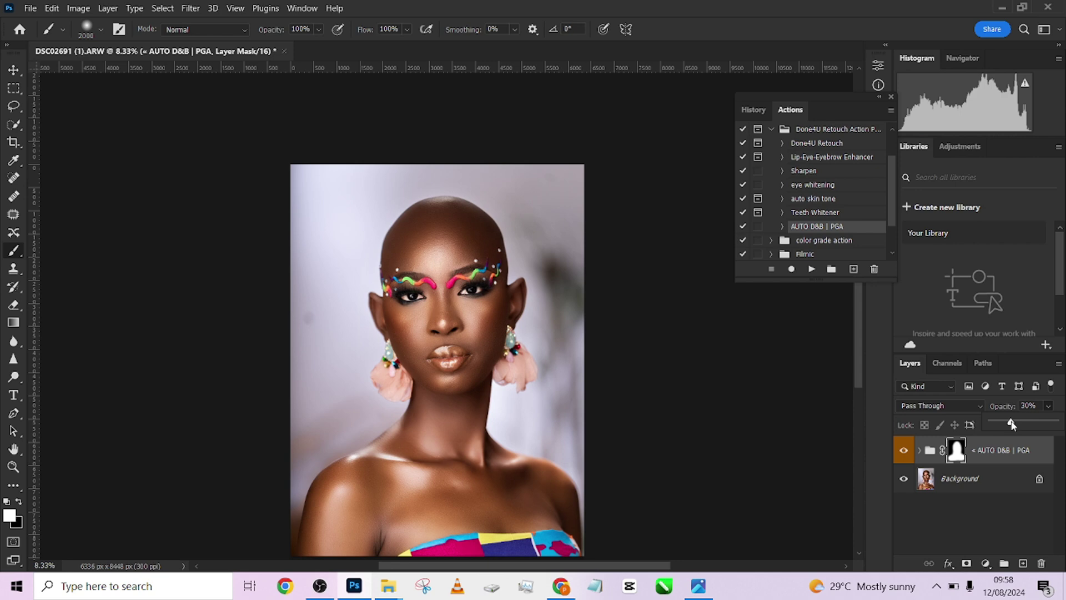
left_click(904, 452)
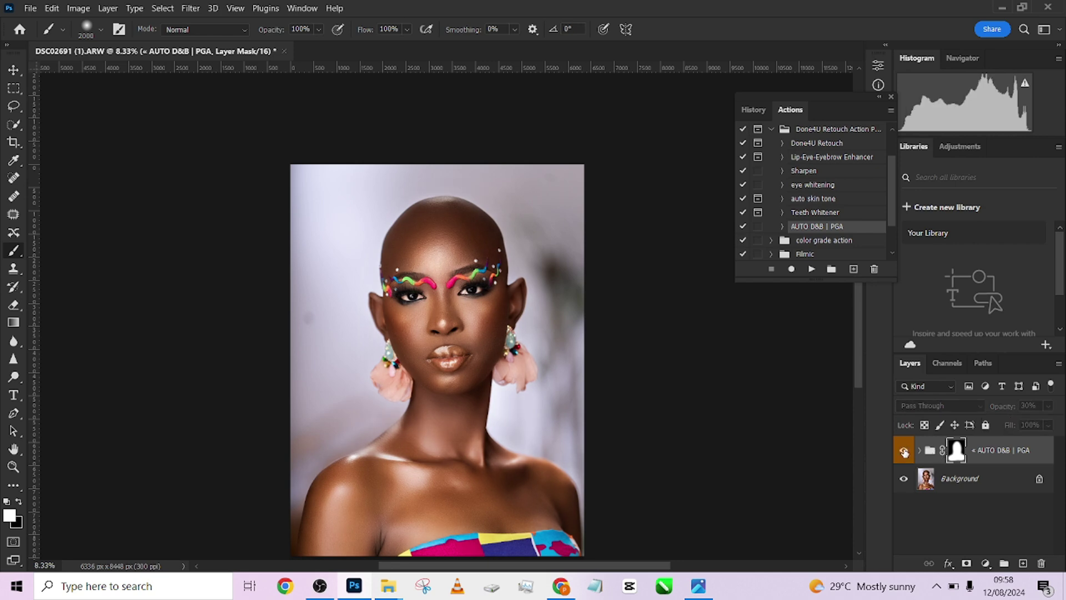
left_click(905, 451)
left_click(1047, 406)
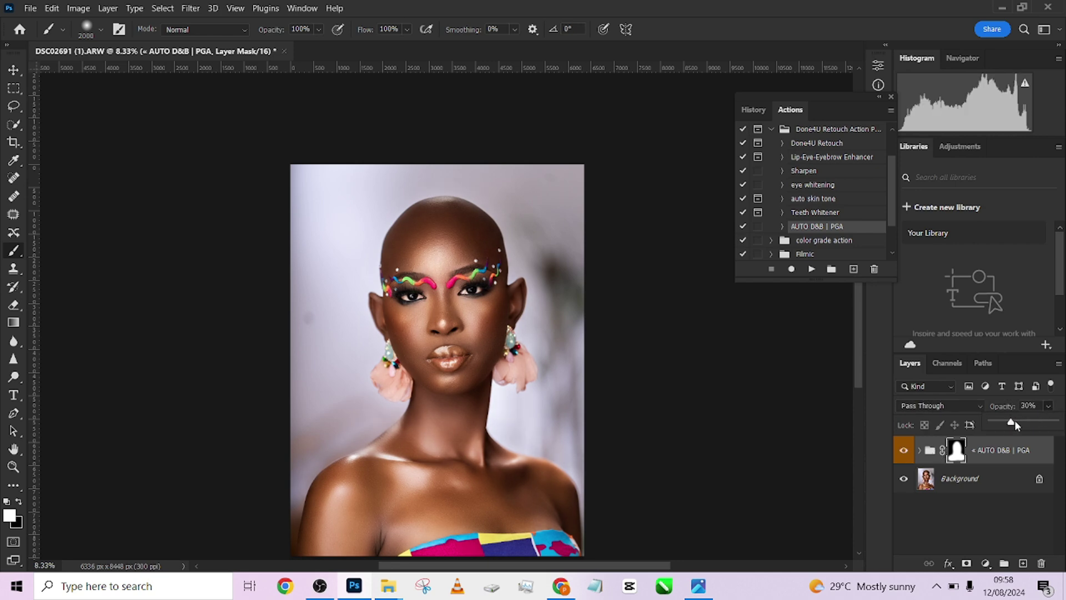
left_click(905, 452)
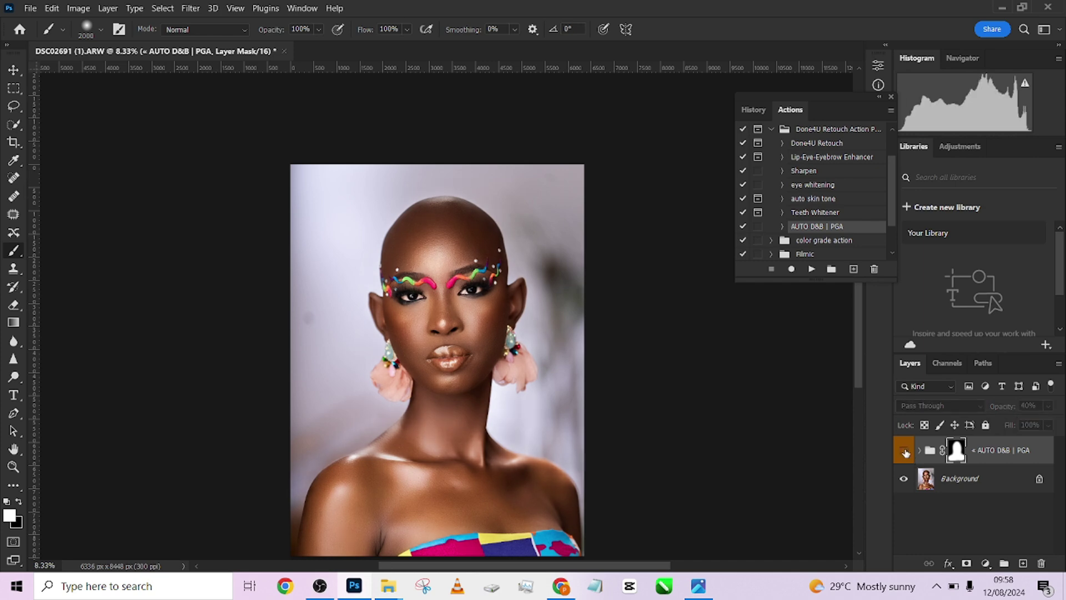
left_click(905, 451)
left_click(905, 452)
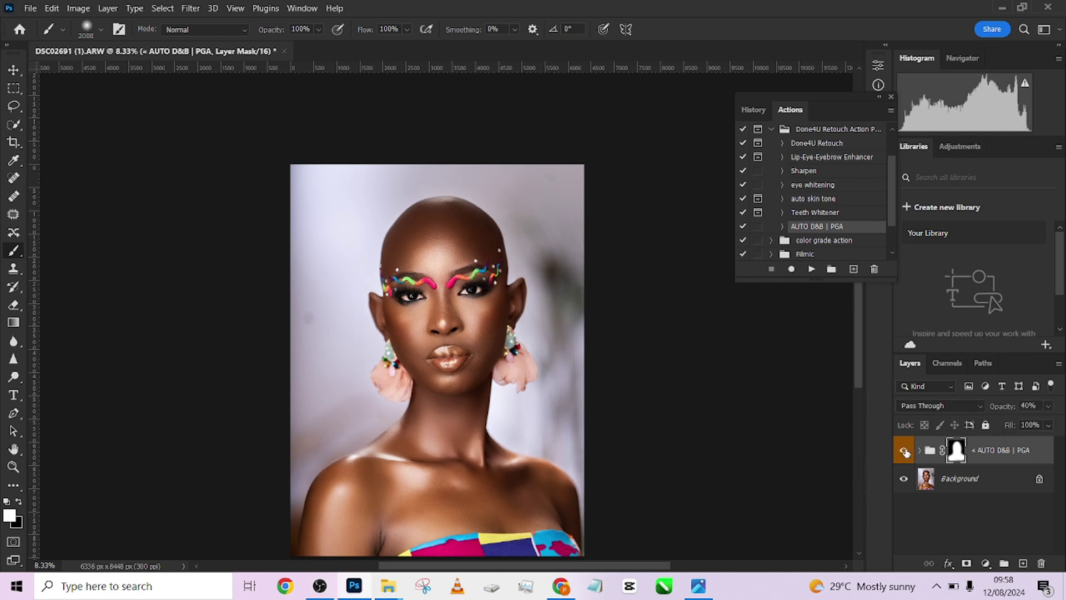
left_click(1040, 453)
Step: Split the Underlying Layer Blend If handles to fade the group over darkest and brightest tones
double_click(1040, 453)
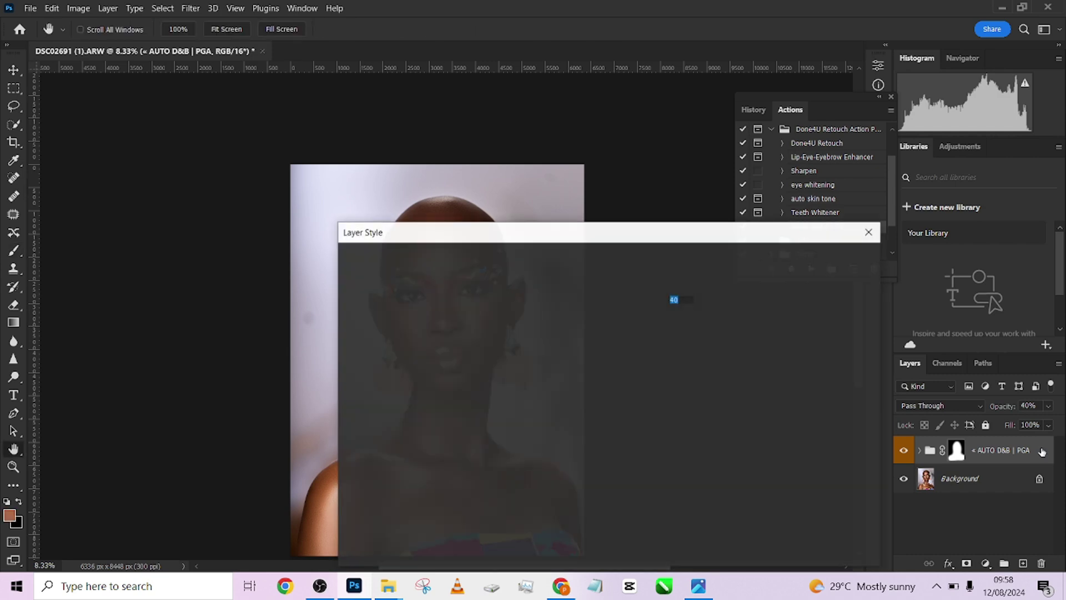
mouse_move(528, 242)
left_mouse_down()
mouse_move(659, 143)
mouse_move(780, 107)
left_mouse_up()
key("alt")
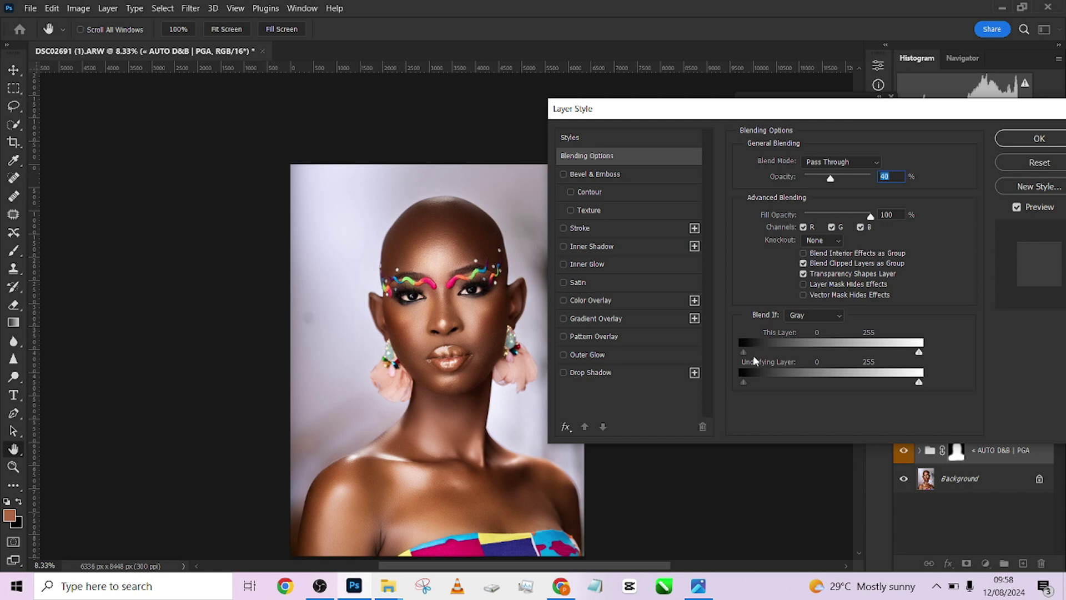
left_click_drag(747, 382, 781, 385)
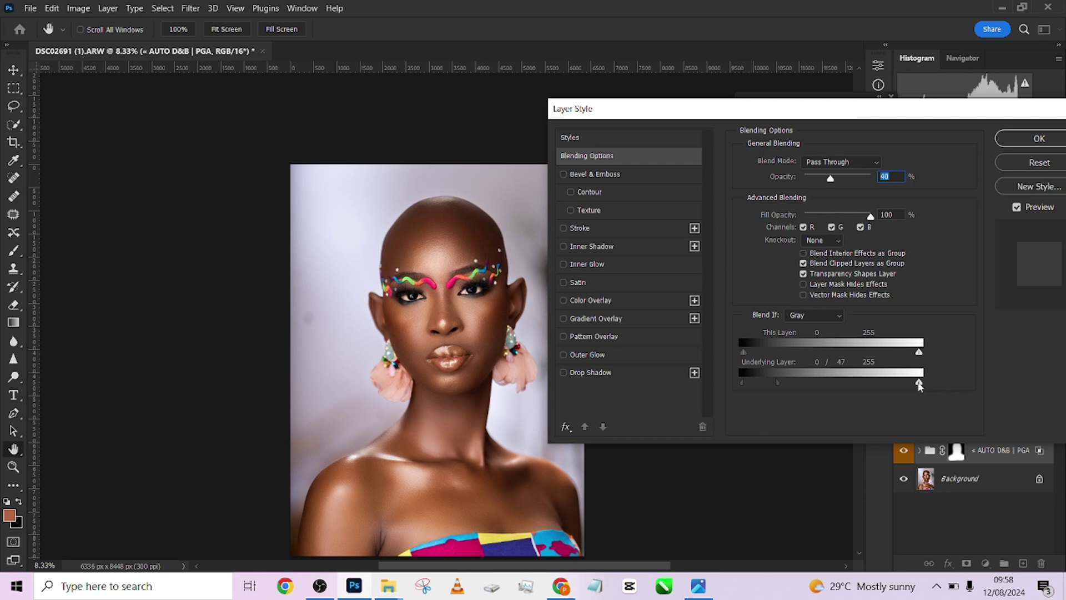
left_click_drag(919, 385, 916, 386)
left_click(1038, 139)
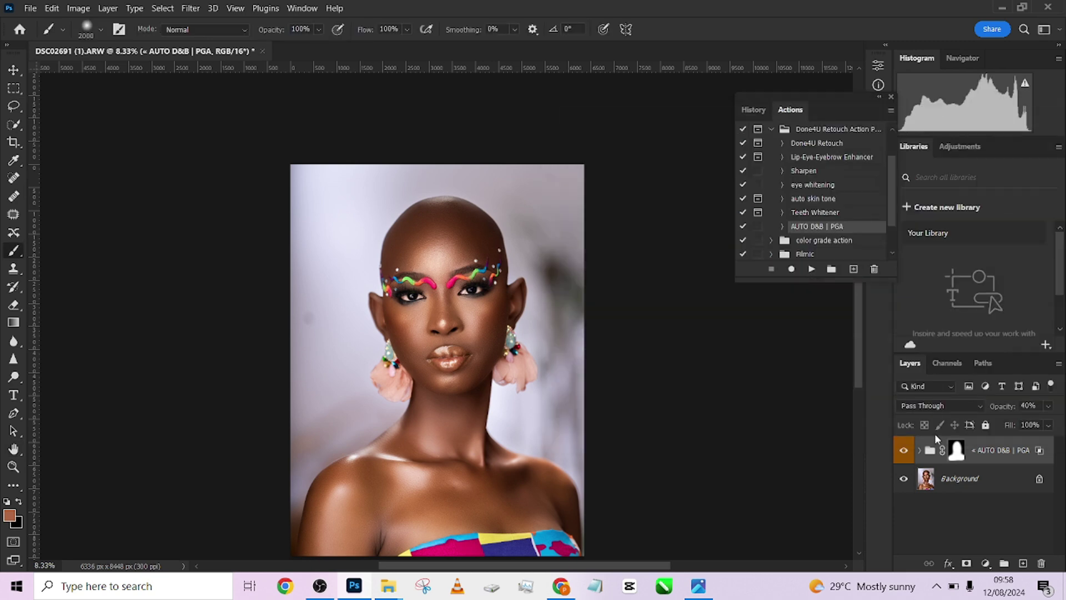
Step: Compare the AUTO D&B | PGA group on and off, then duplicate it with Ctrl+J
left_click(906, 453)
left_click(908, 452)
key("v")
key("ctrl+j")
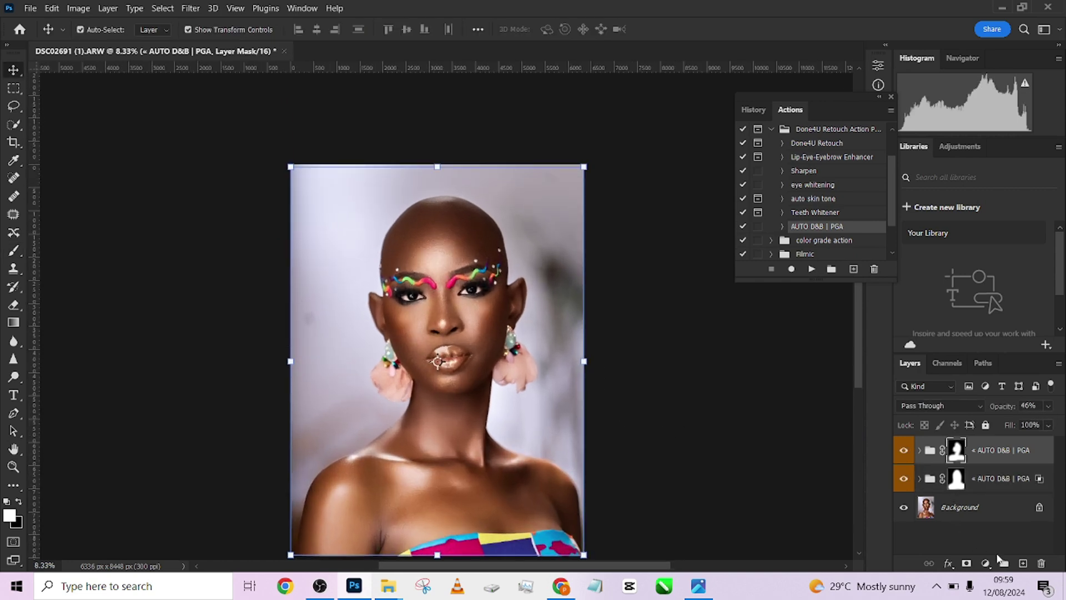
Step: Open the new fill or adjustment layer menu in the Layers panel
left_click(986, 564)
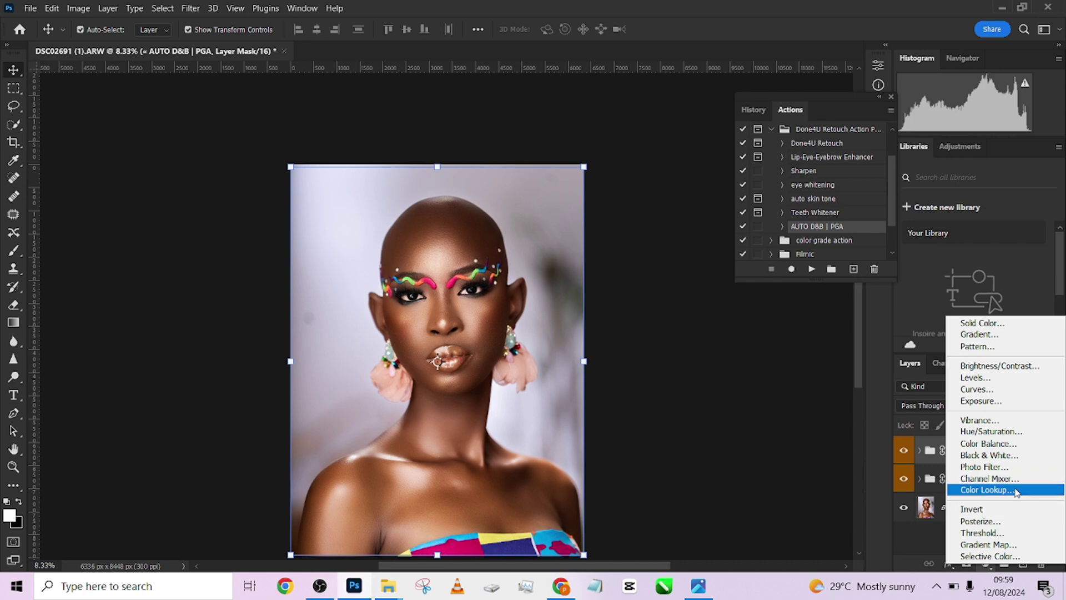
Step: Add a Color Lookup layer using Documents > dark skin.cube at 82% opacity
left_click(1015, 490)
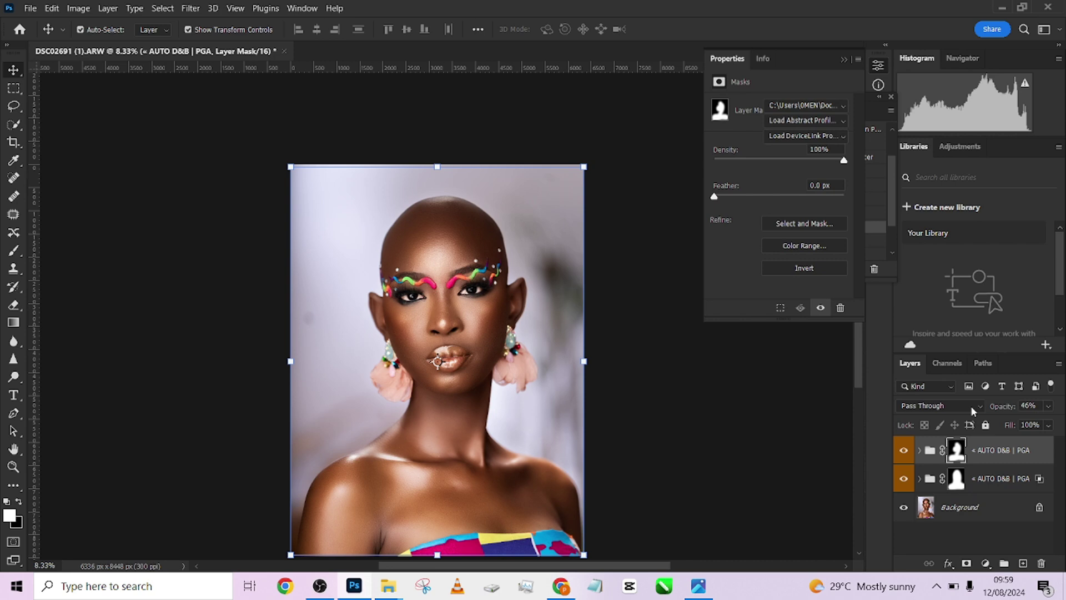
left_click(804, 106)
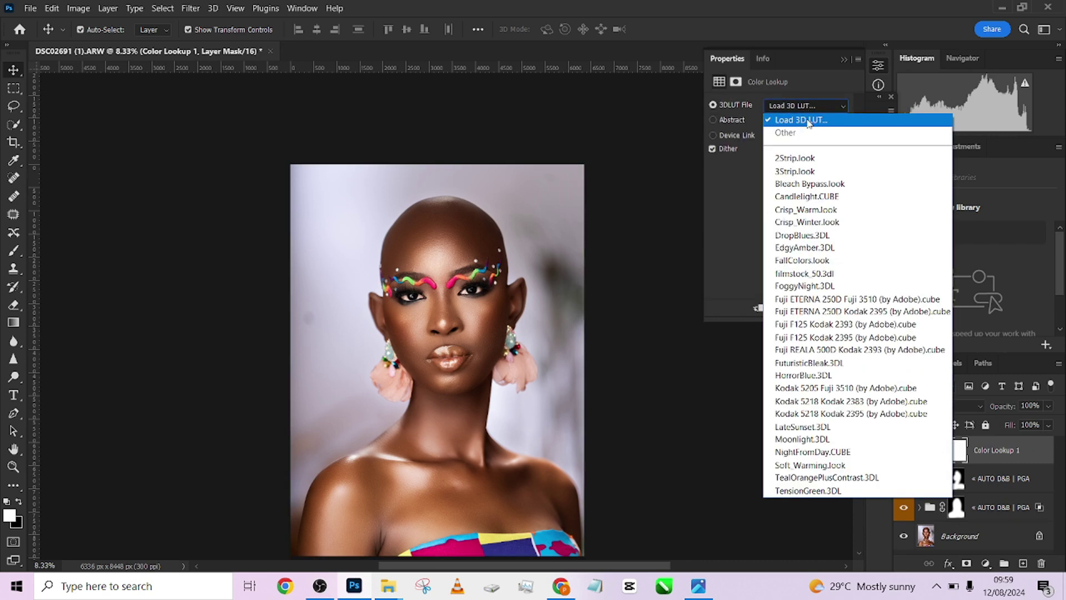
left_click(808, 123)
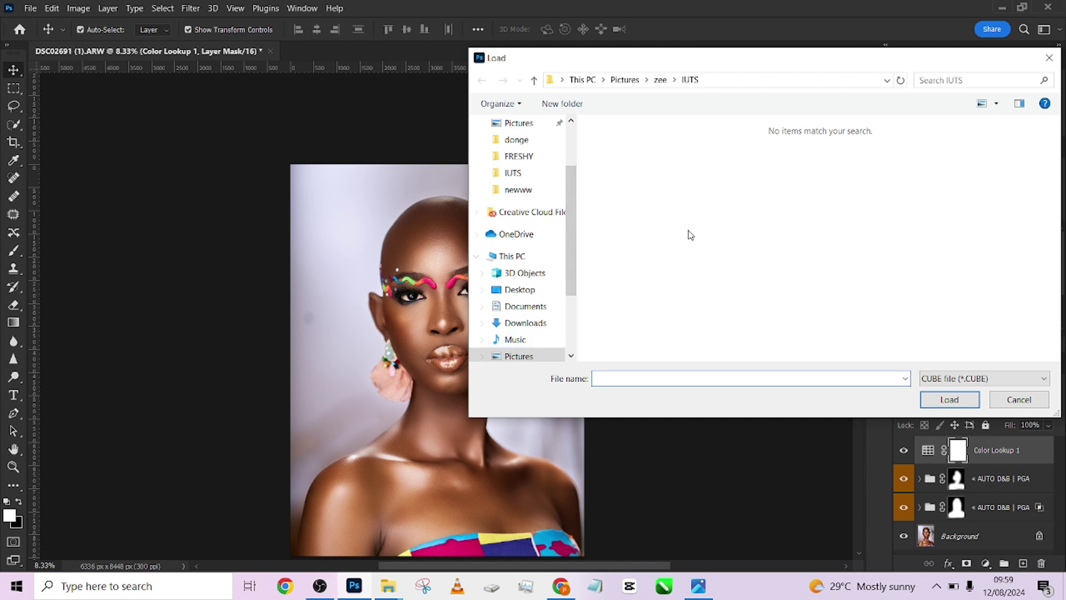
left_click_drag(571, 220, 574, 254)
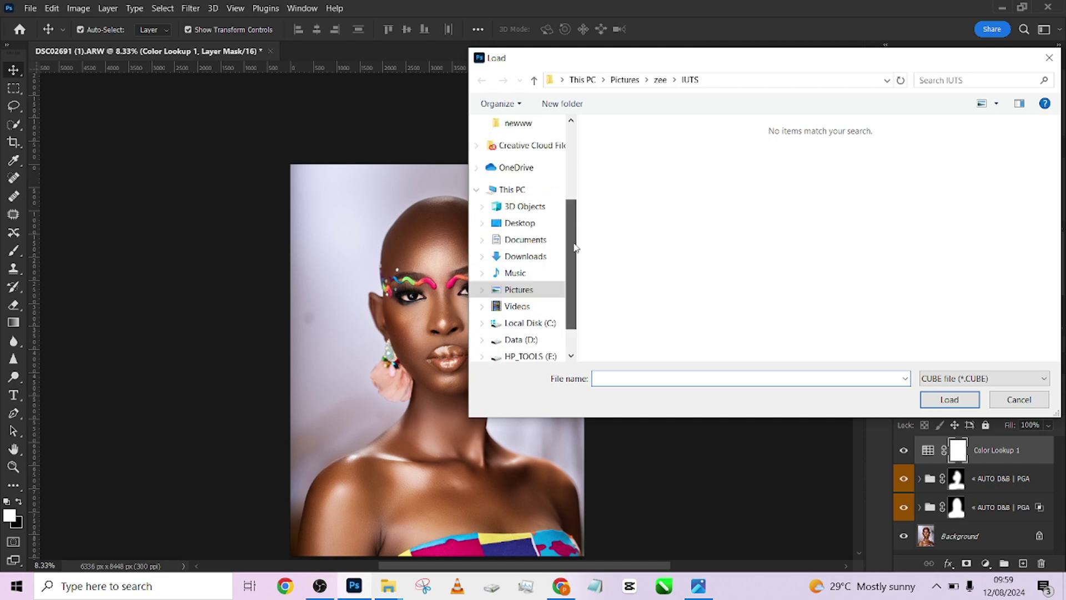
left_click(549, 248)
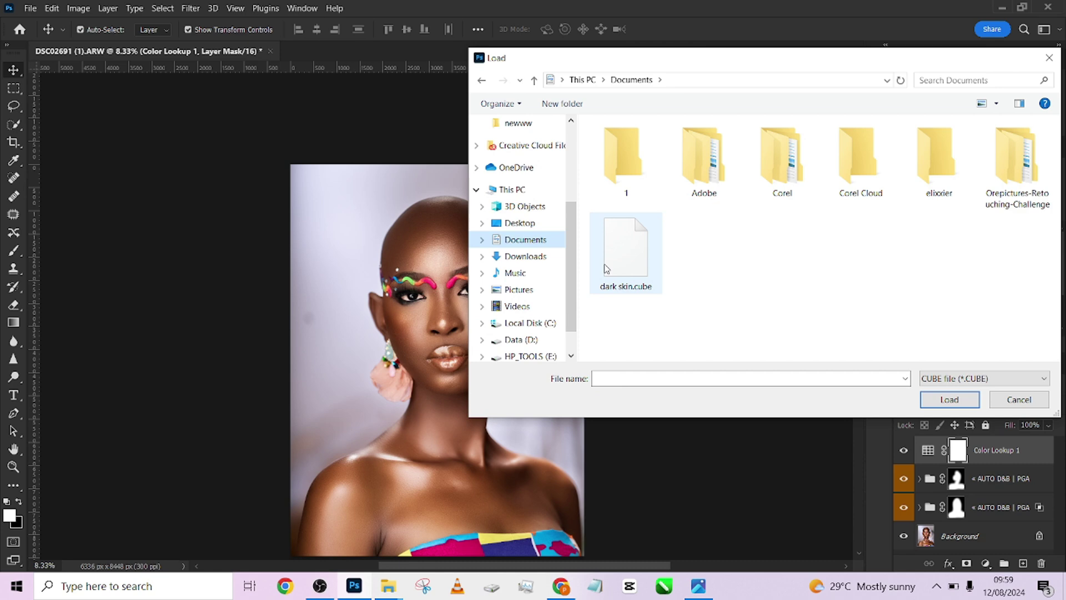
left_click(628, 268)
left_click(943, 399)
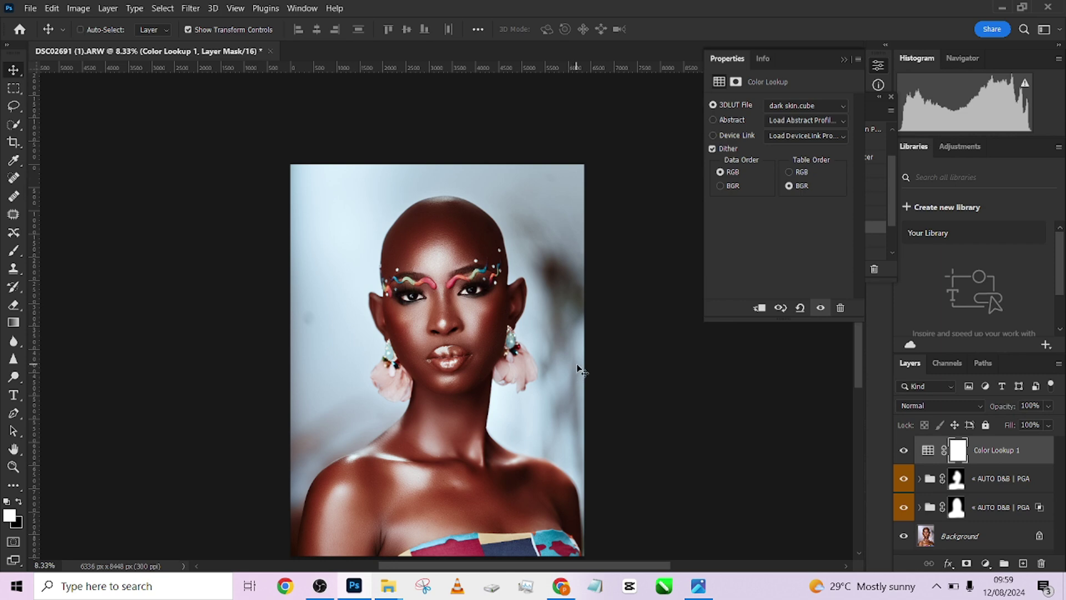
key("ctrl+minus")
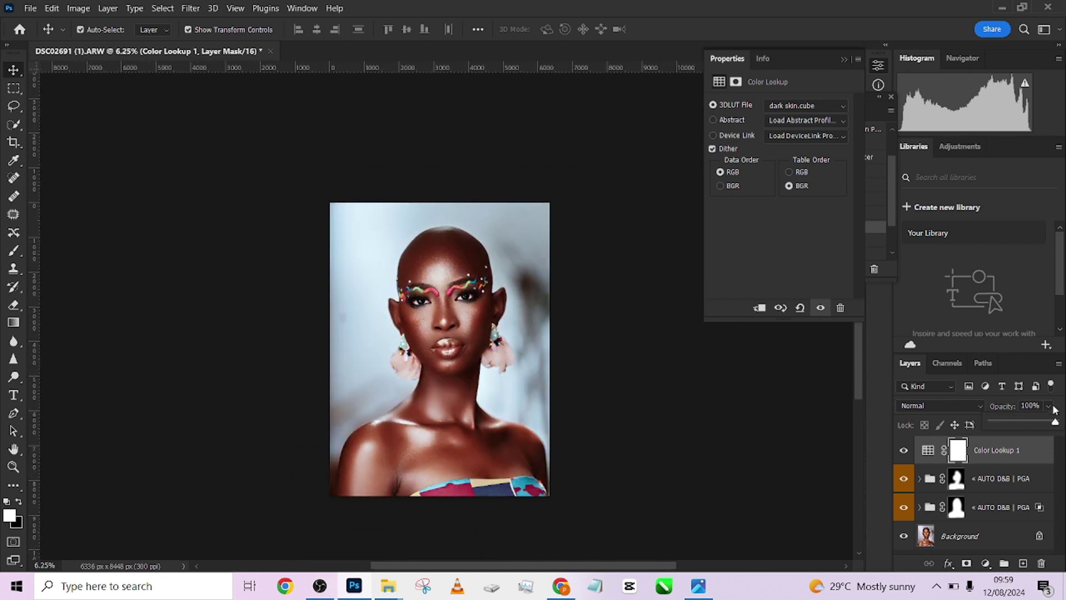
mouse_move(1048, 425)
left_mouse_down()
mouse_move(1036, 423)
mouse_move(1044, 423)
left_mouse_up()
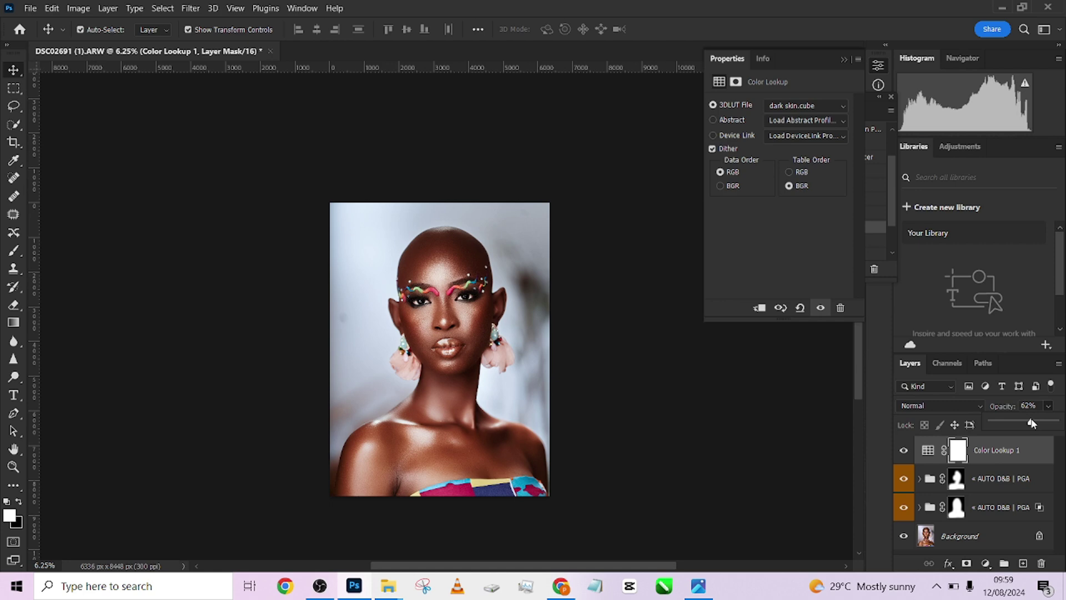
Step: Add a Selective Color layer and set Cyan in the Reds to +33
left_click(983, 564)
left_click(1001, 561)
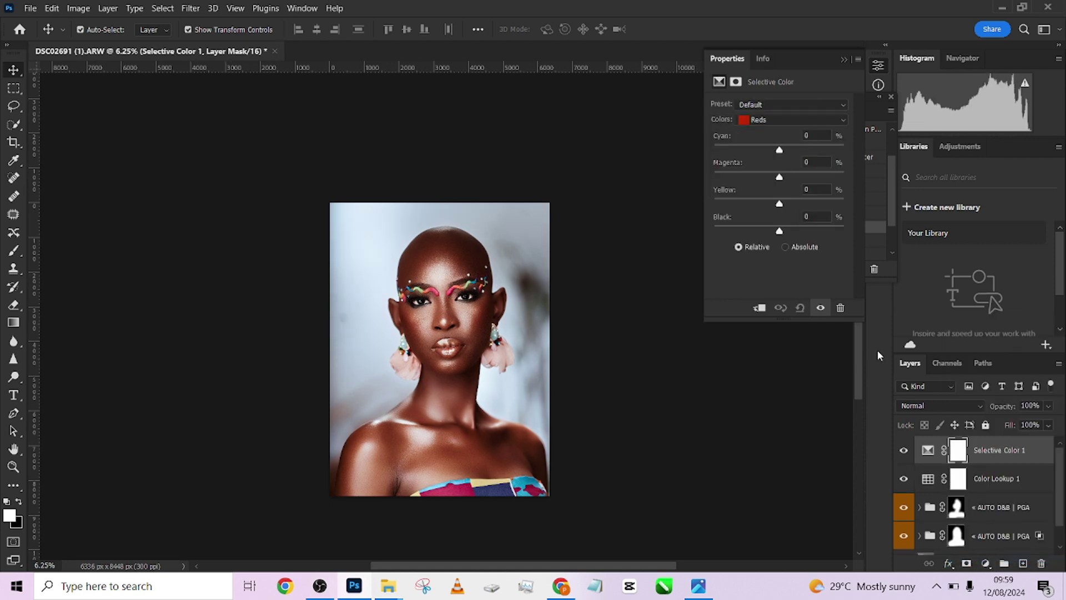
left_click_drag(781, 150, 807, 157)
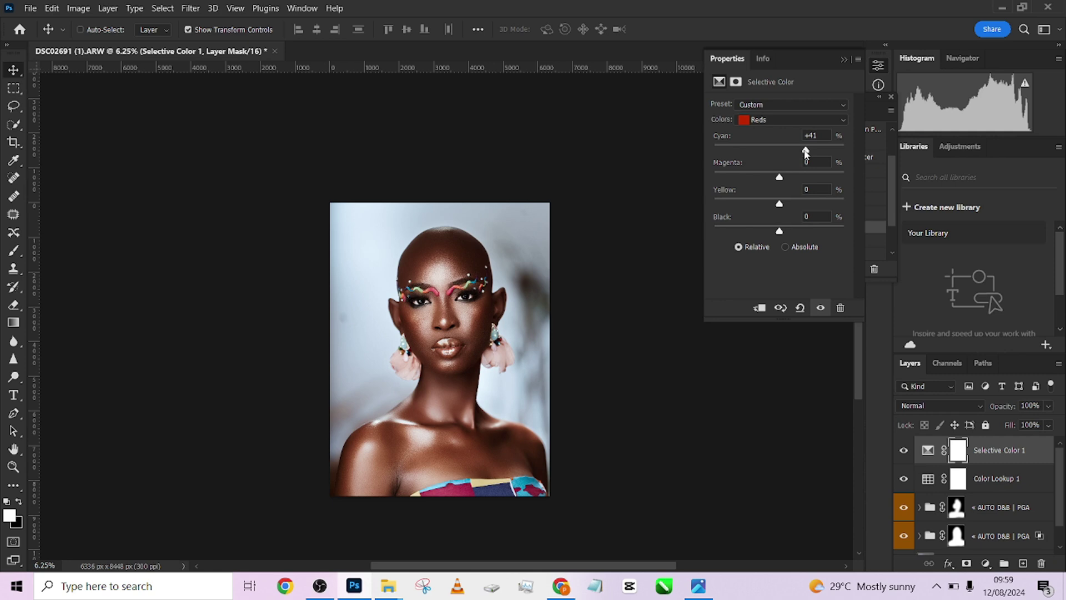
key("ctrl+plus")
left_click_drag(805, 149, 801, 149)
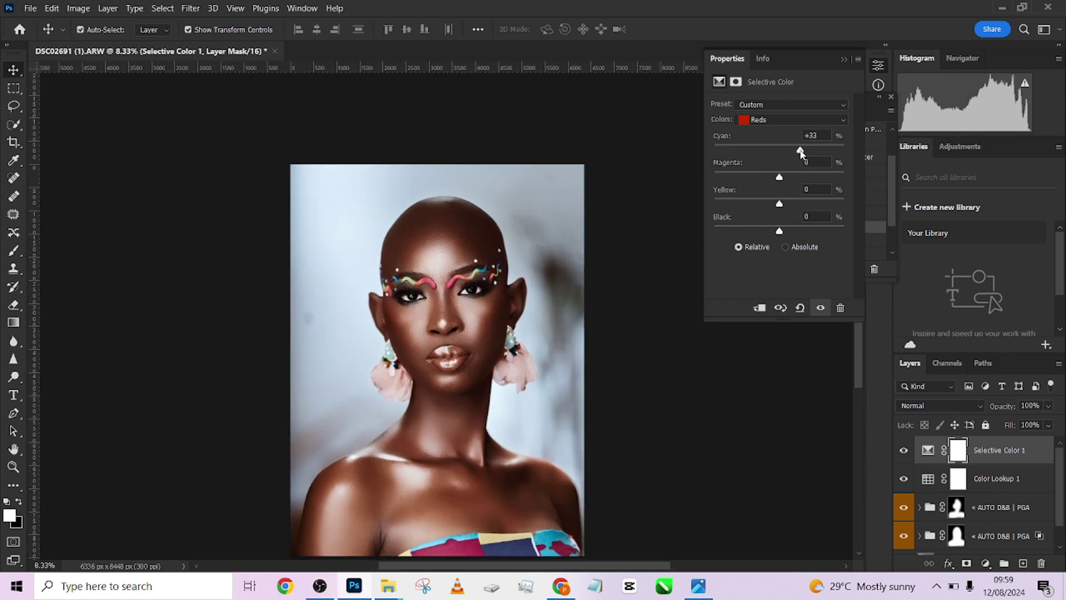
left_click(766, 122)
Step: Set Reds Magenta to -5 and Yellow to -8, then compare the layer on and off
mouse_move(778, 177)
left_mouse_down()
mouse_move(767, 205)
mouse_move(776, 209)
left_mouse_up()
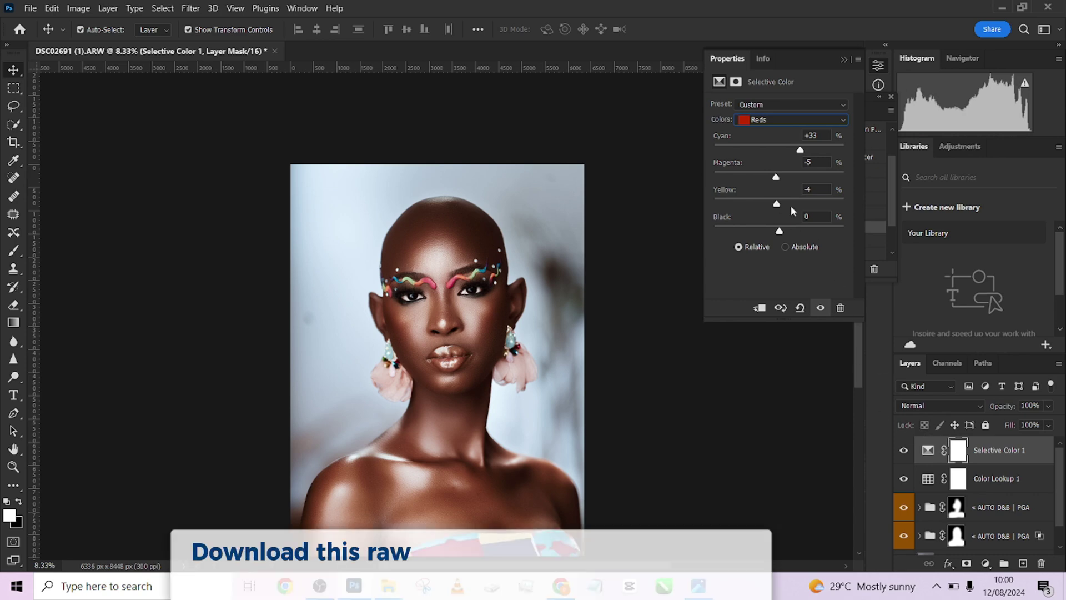
left_click_drag(776, 203, 774, 204)
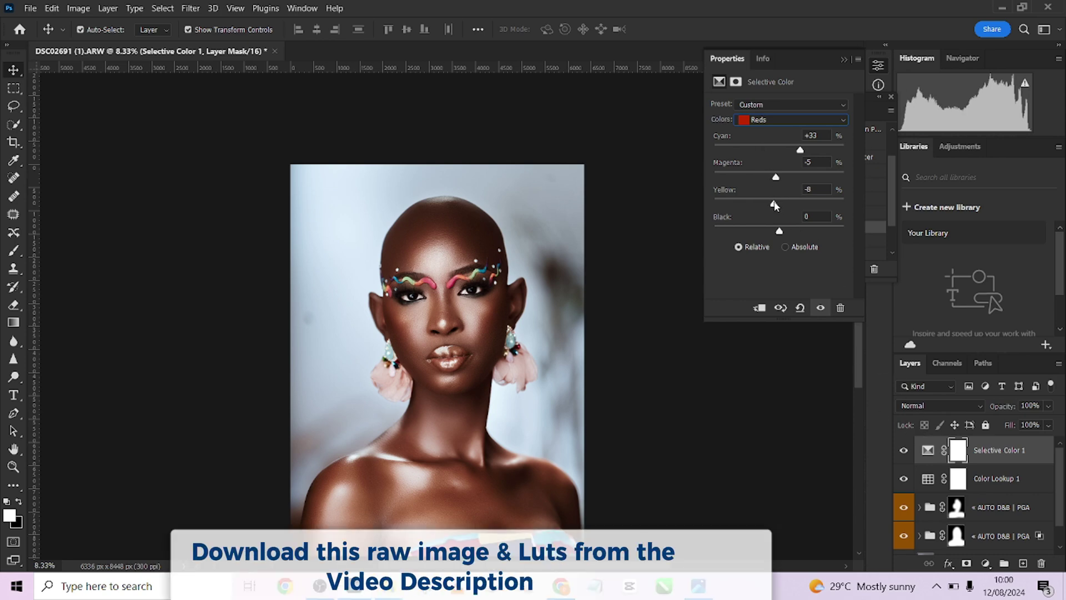
left_click(904, 449)
left_click(904, 450)
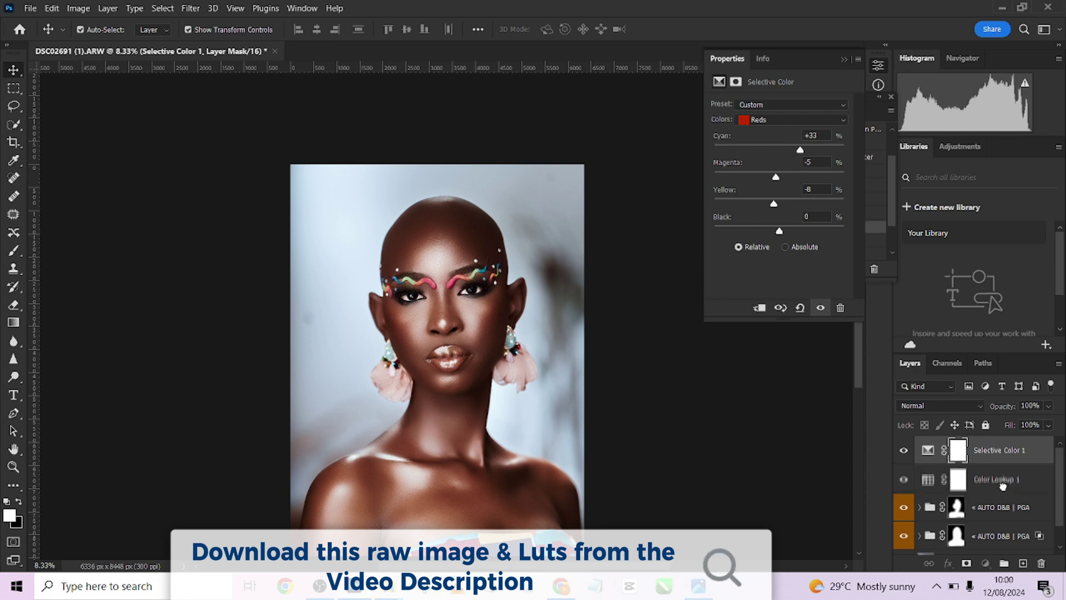
left_click(1023, 483)
left_click(1022, 460)
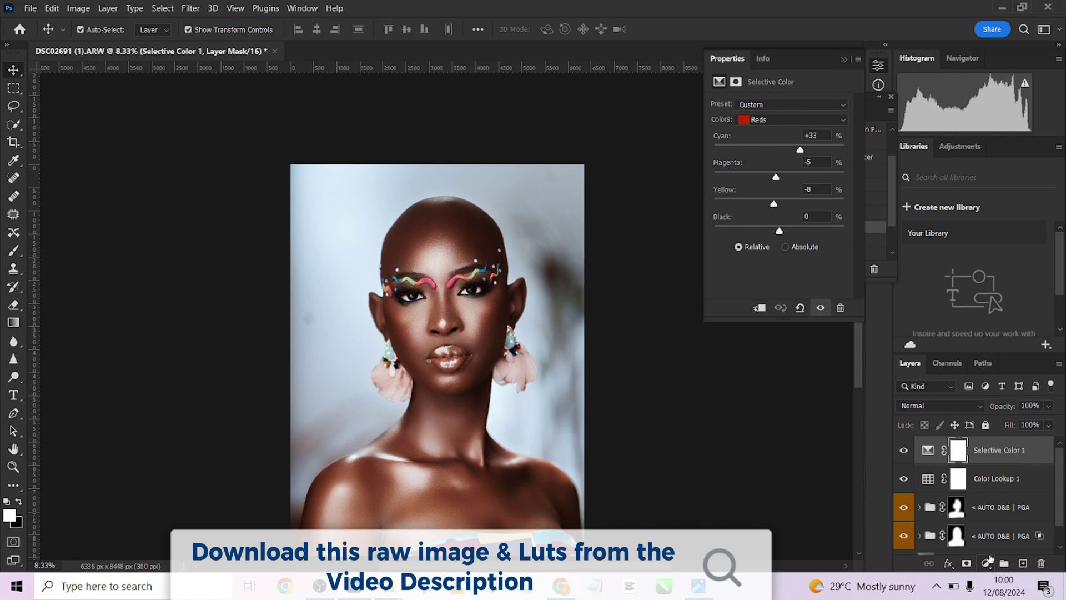
key("ctrl+minus")
Step: Add a Photo Filter layer set to Cooling Filter (80) at 57% opacity
left_click(989, 560)
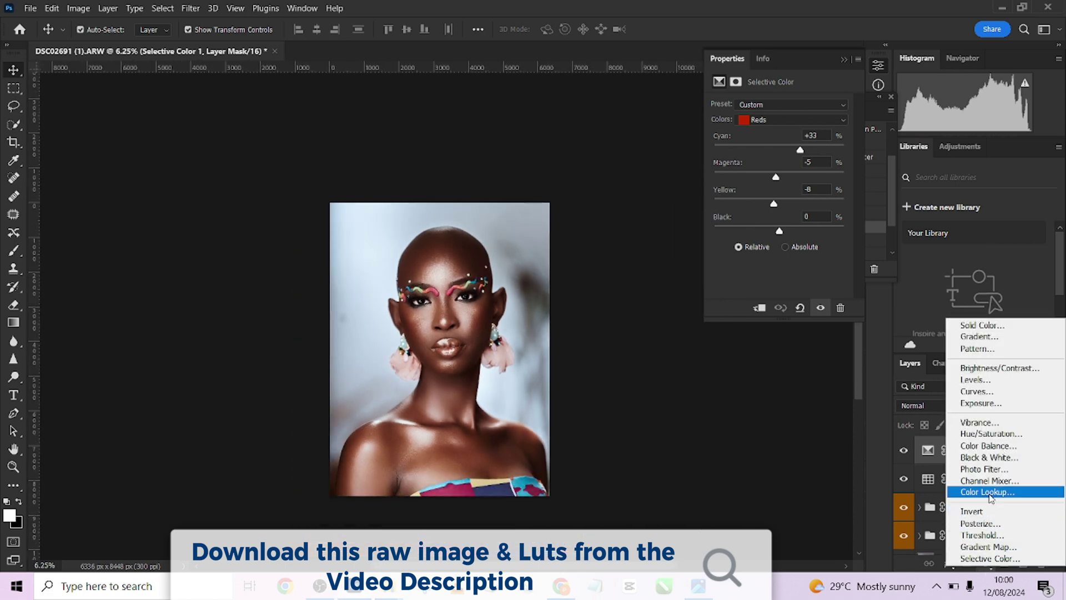
left_click(991, 469)
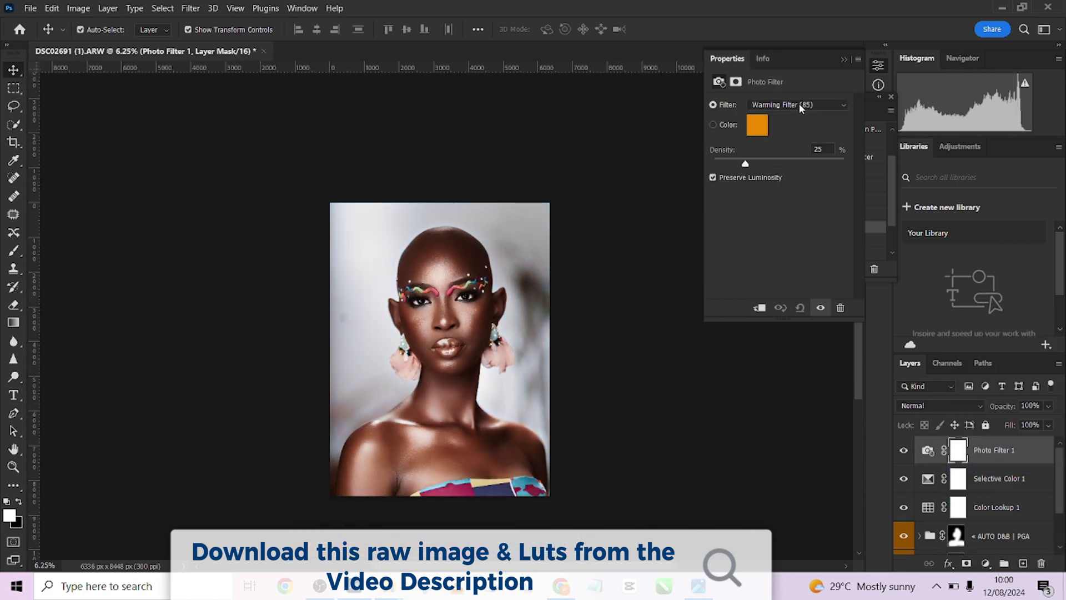
left_click(799, 104)
left_click(801, 152)
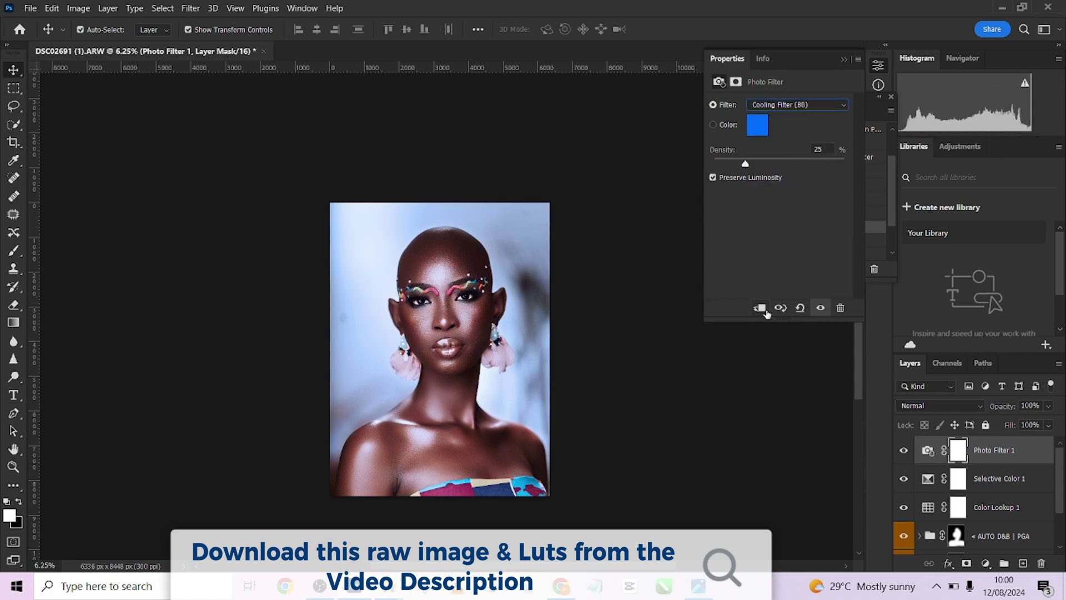
left_click(1049, 406)
left_click_drag(1056, 423, 1030, 424)
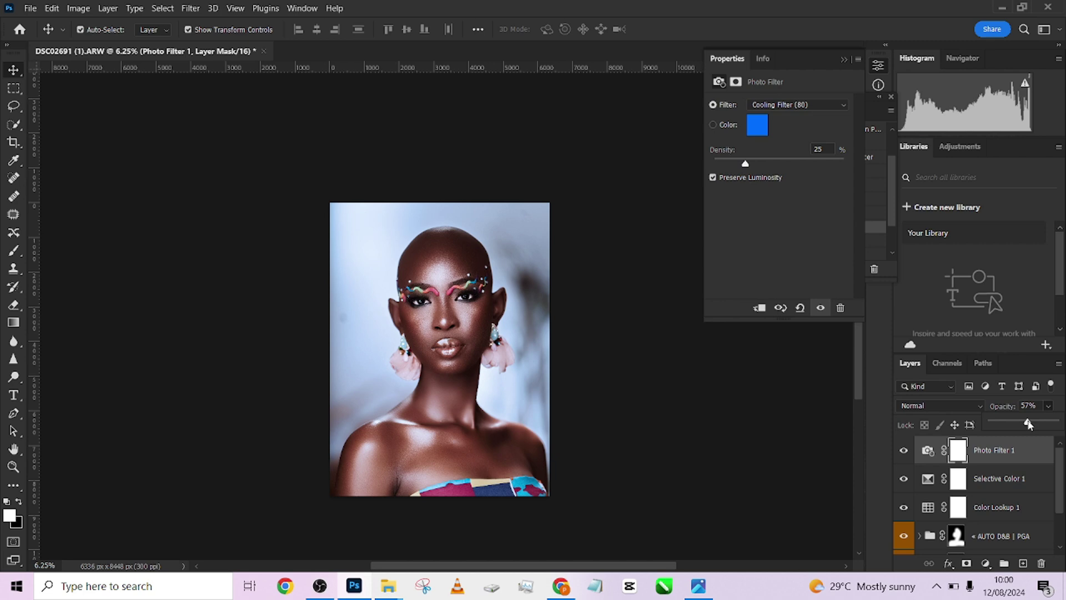
left_click(1020, 518)
key("ctrl+g")
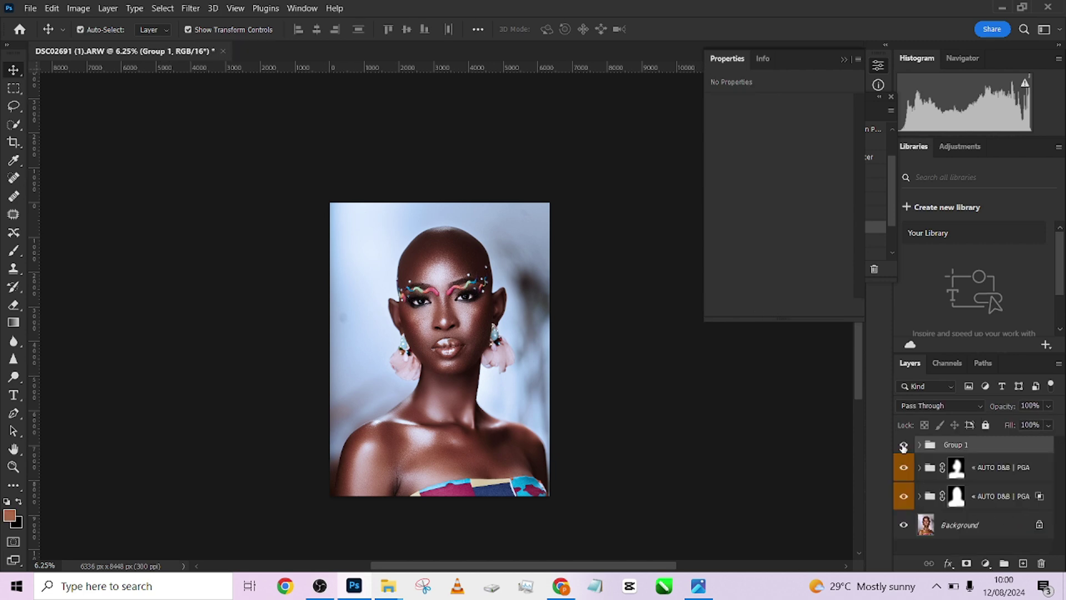
left_click(903, 448, "ctrl")
left_click(903, 447)
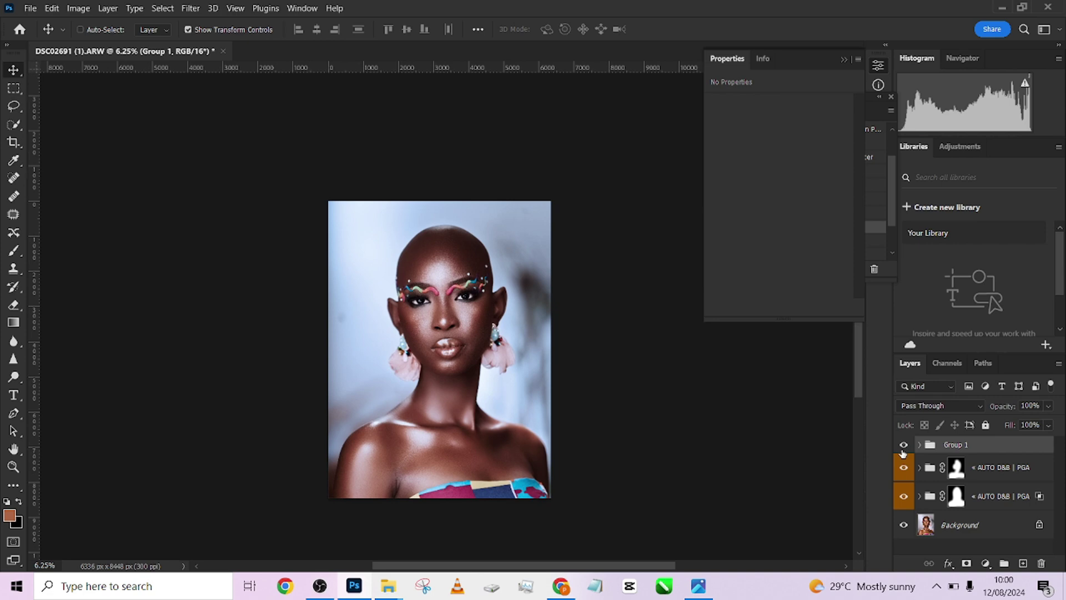
key("ctrl+plus")
left_click_drag(524, 385, 525, 325)
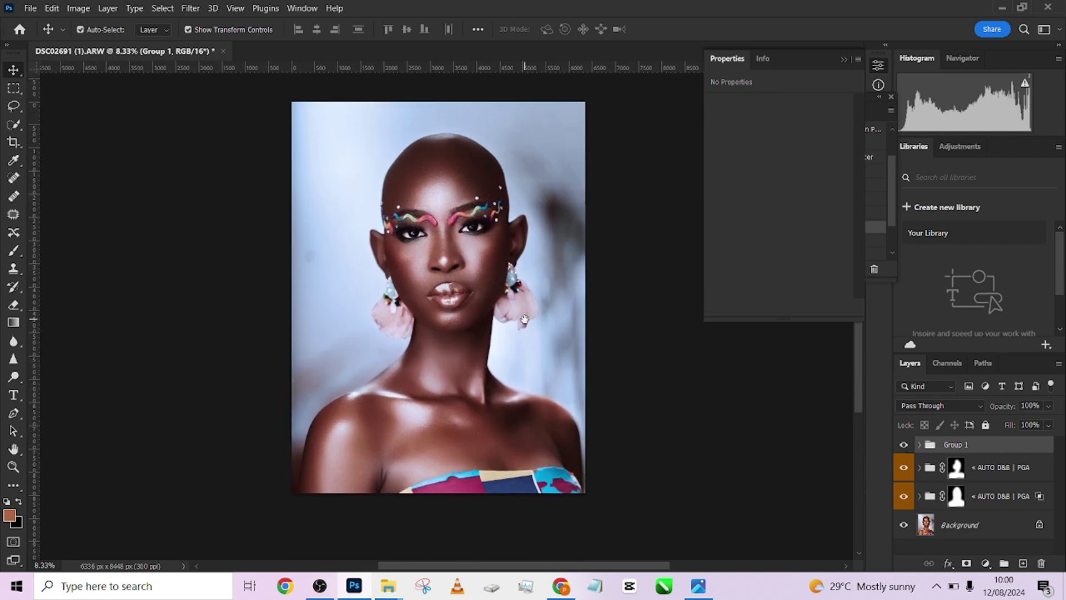
left_click(902, 447)
left_click(903, 446)
left_click(902, 446)
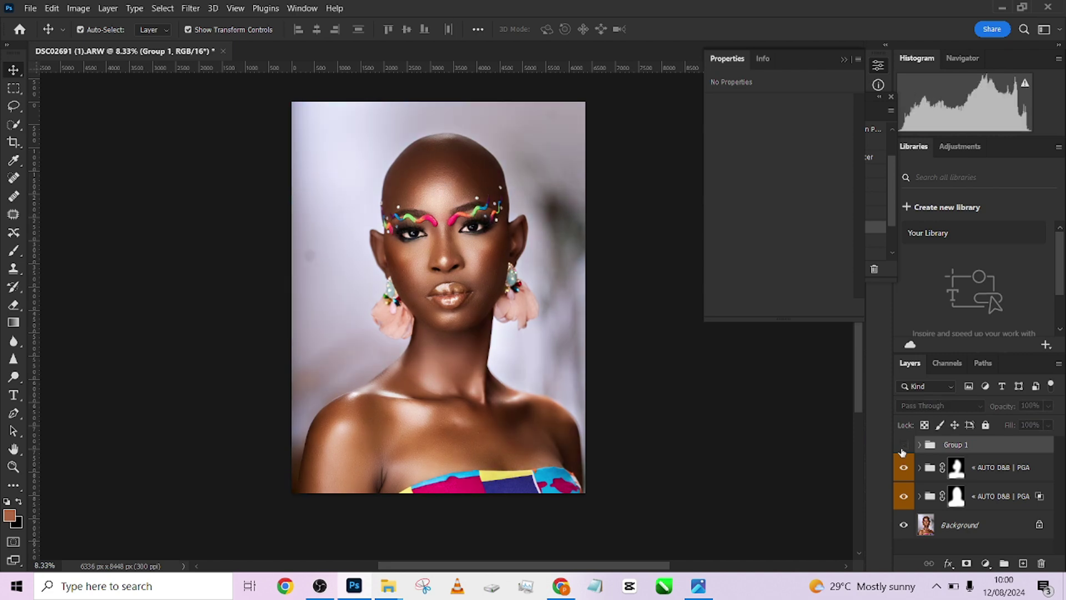
left_click(903, 446)
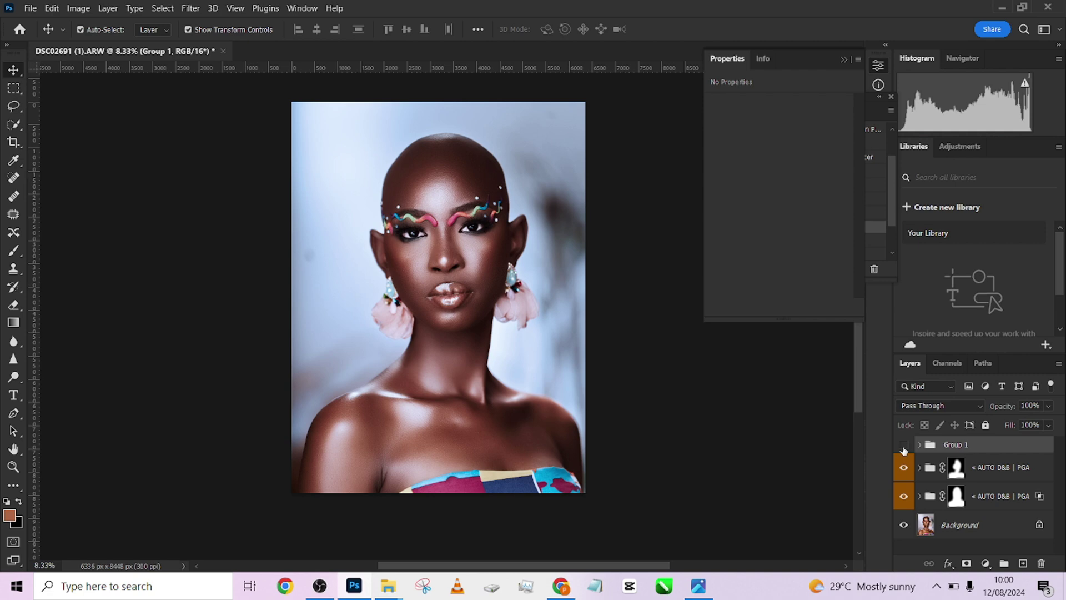
left_click(903, 447)
left_click(904, 447)
left_click_drag(467, 320, 471, 346)
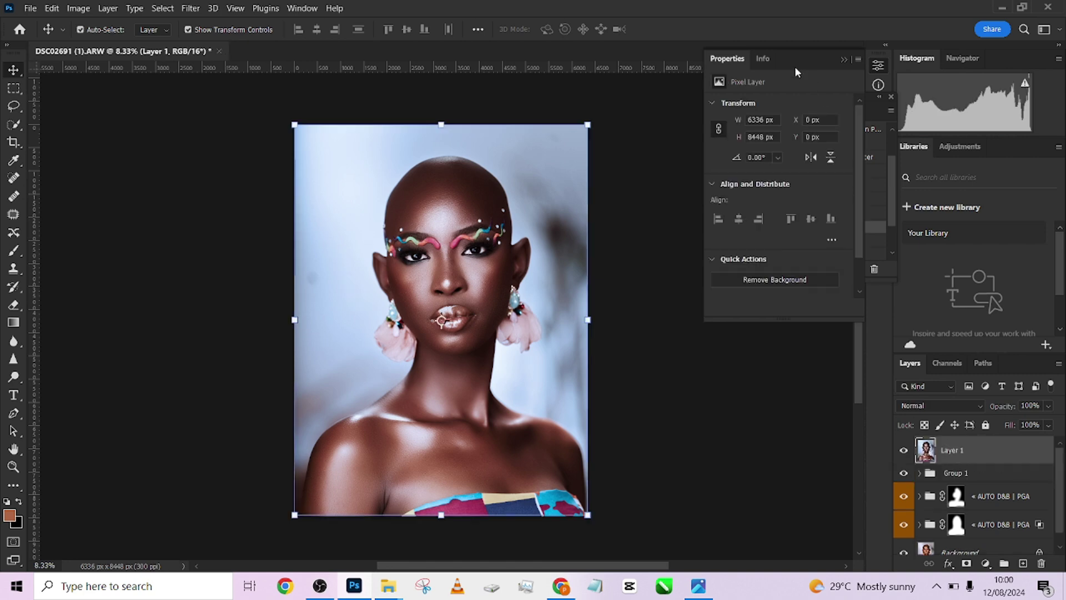
Step: Play the Sharpen action from the Actions panel and compare the Sharpen group on and off
left_click(843, 60)
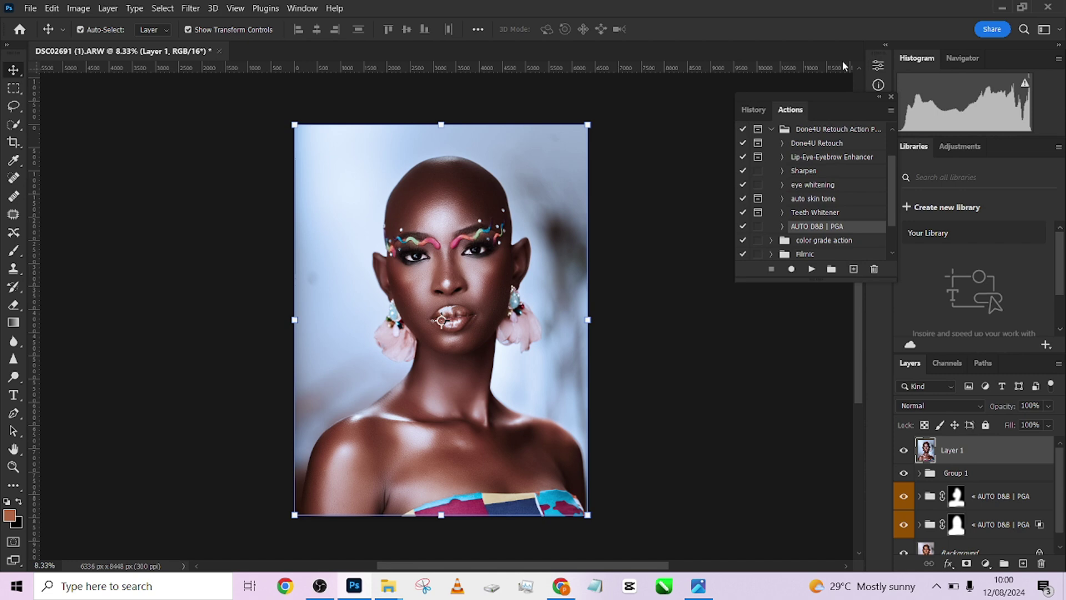
scroll(833, 204, "up", 1)
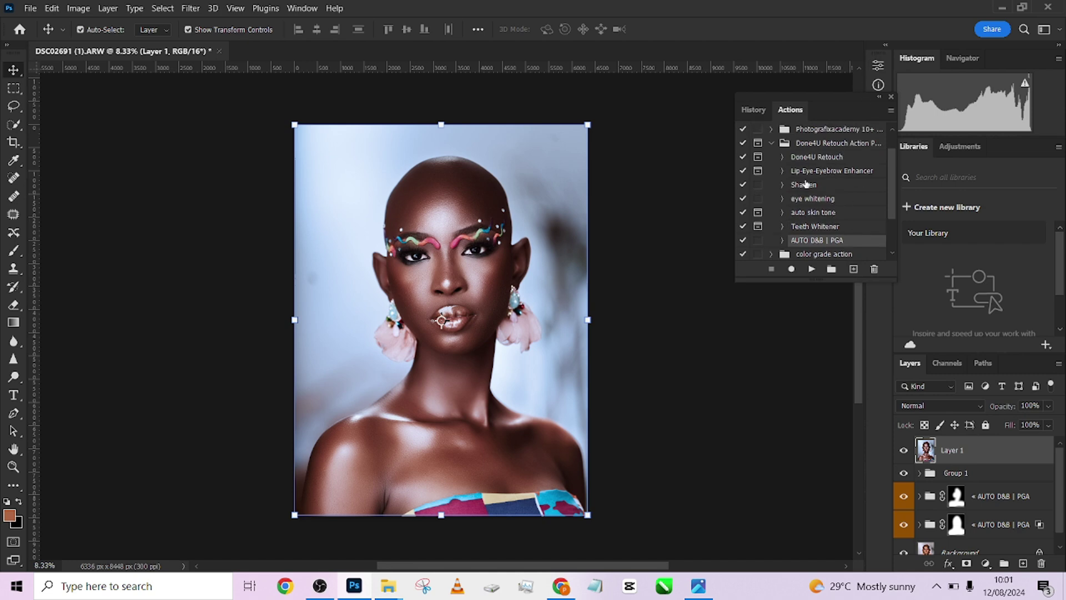
left_click(806, 184)
left_click(812, 268)
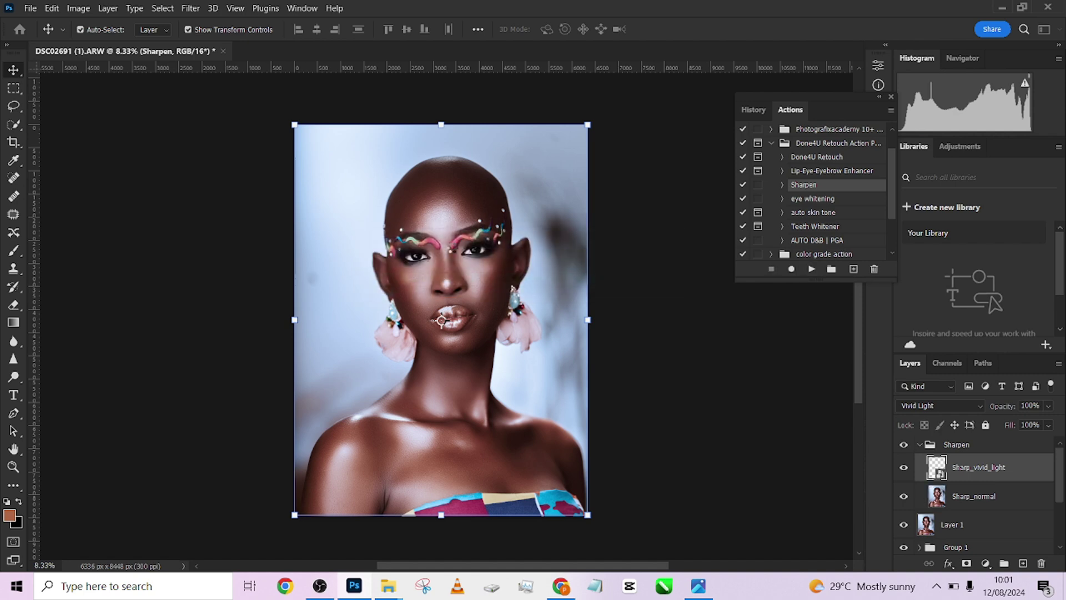
key("ctrl+plus")
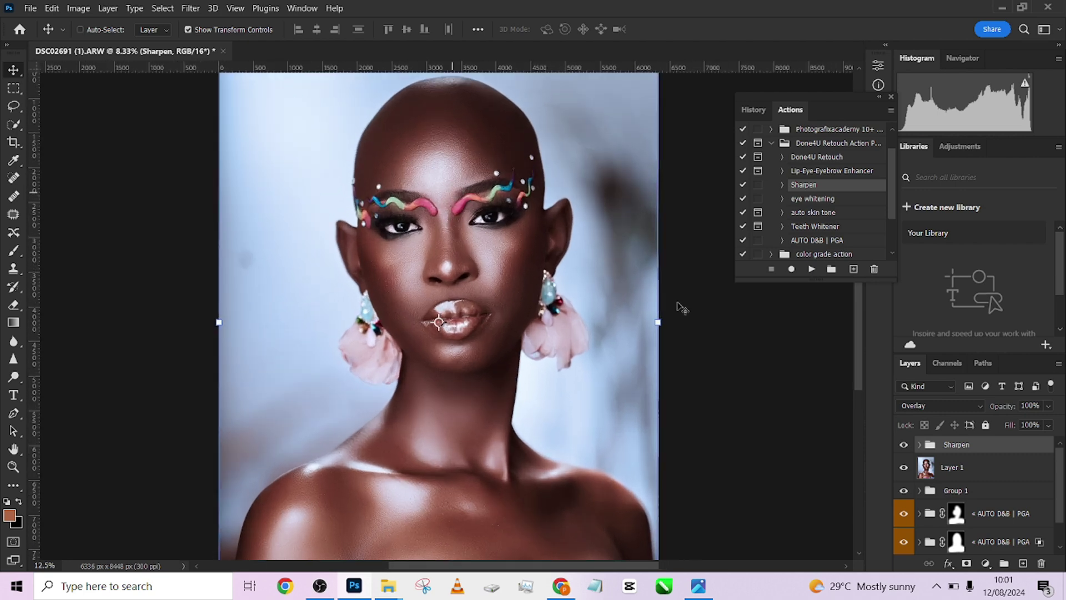
key("ctrl+plus")
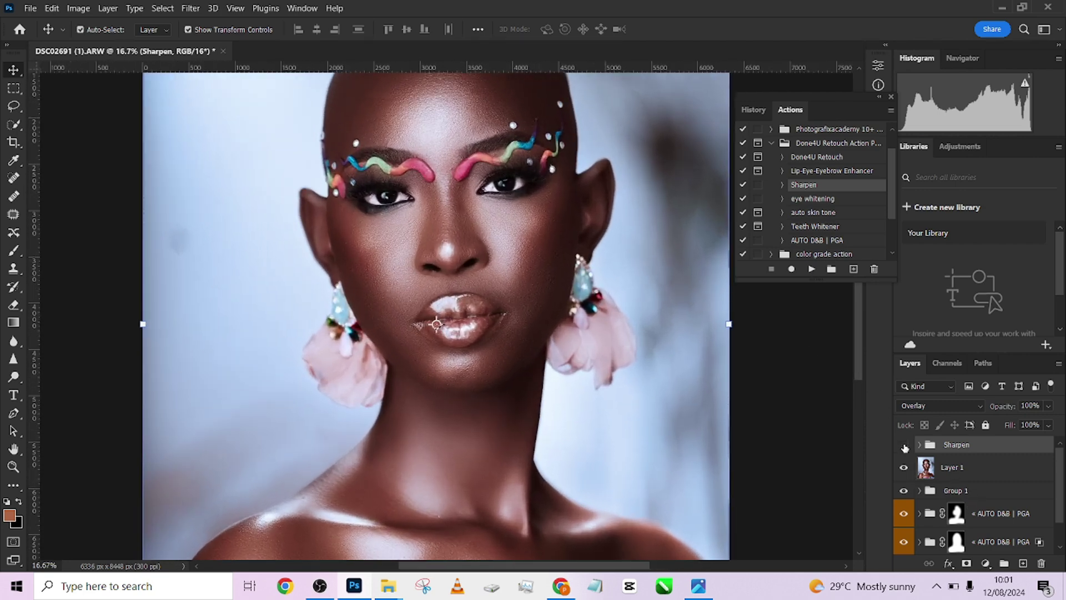
left_click(904, 446)
left_click(905, 446)
Step: Zoom in on the lips, eyes and eyebrows to inspect the sharpening, then zoom out
key("ctrl+minus")
key("ctrl+minus")
key("ctrl+plus")
key("ctrl+plus")
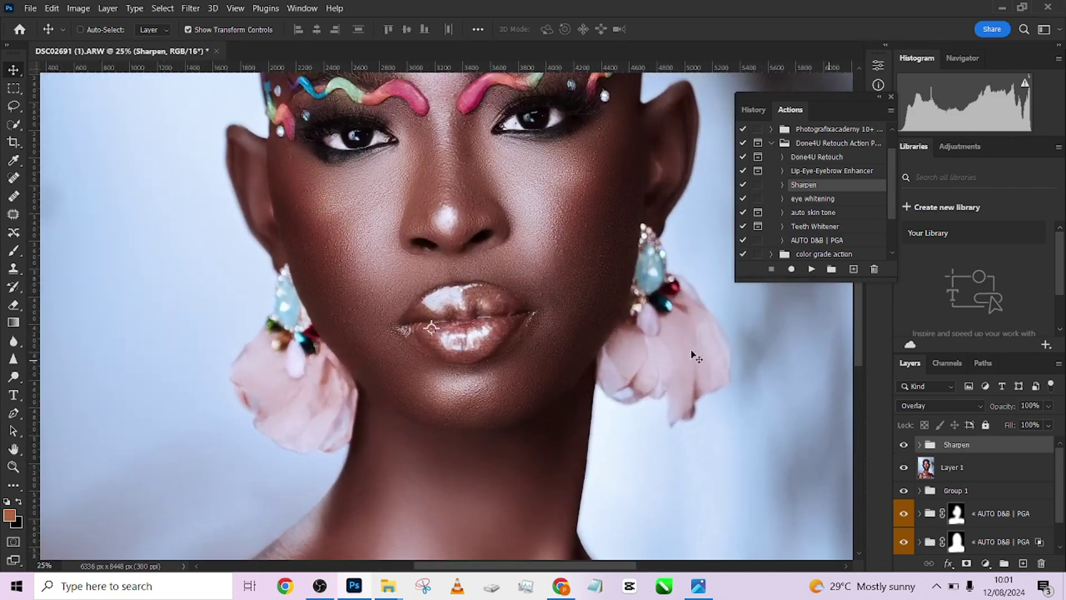
key("ctrl+minus")
key("ctrl+plus")
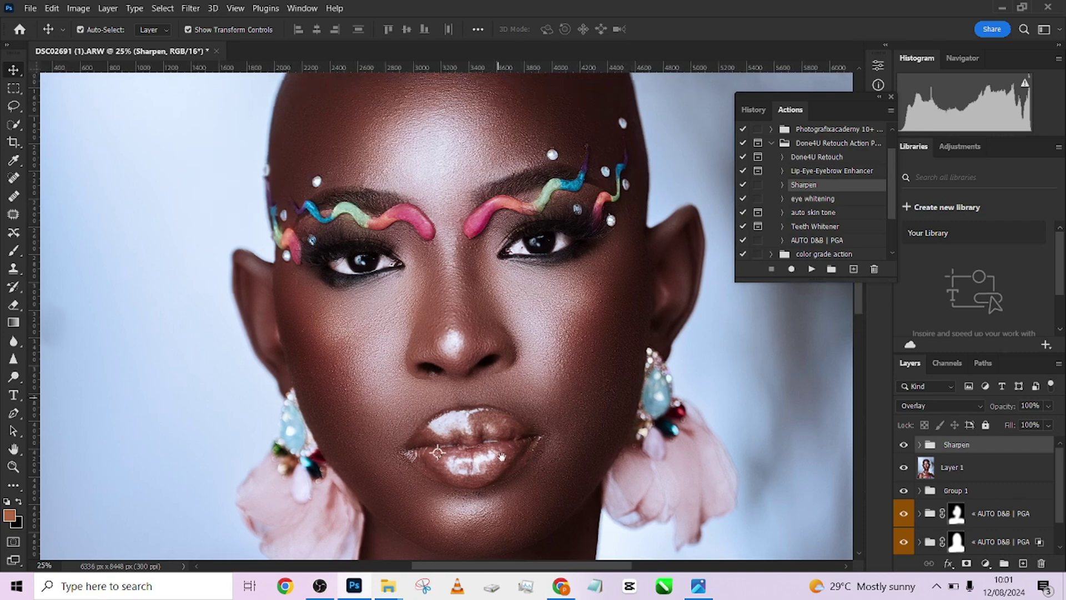
left_click_drag(486, 278, 483, 405)
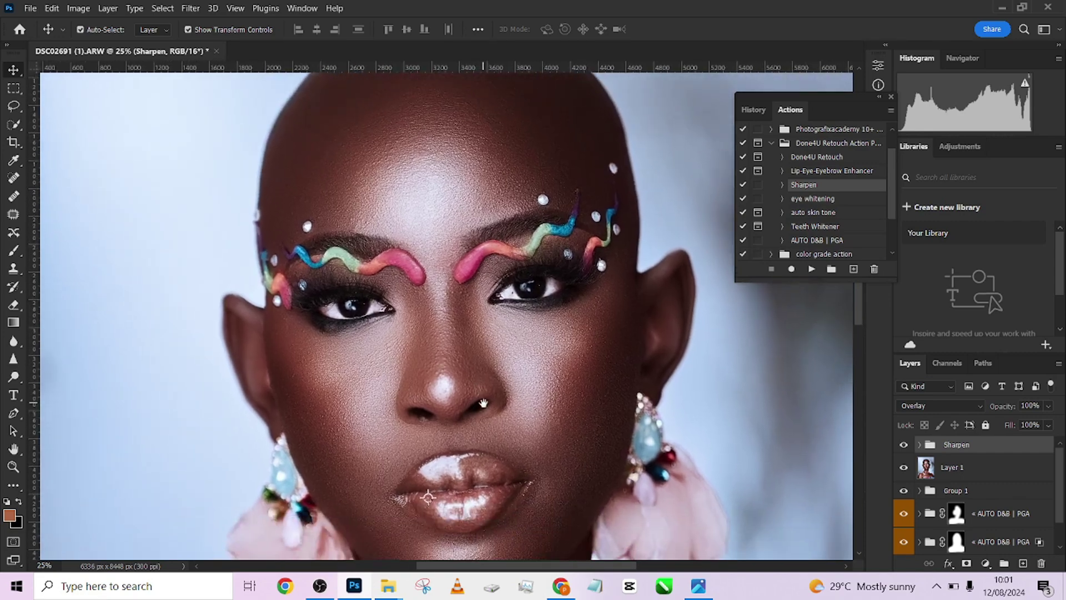
key("ctrl+minus")
key("ctrl+minus")
key("ctrl+minus")
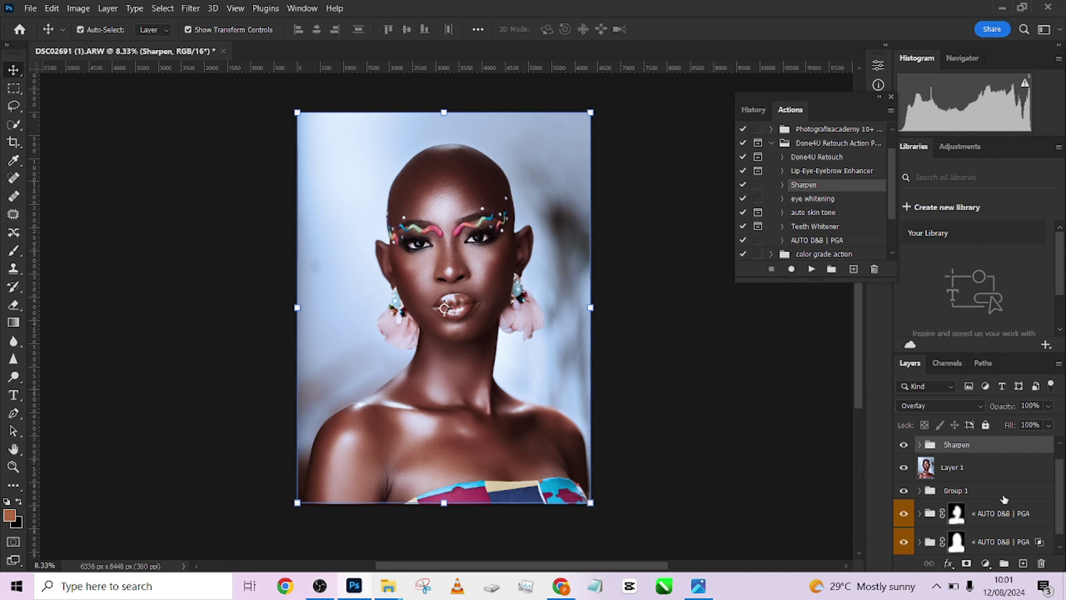
scroll(1004, 498, "down", 2)
scroll(1004, 491, "up", 2)
Step: Show the History panel from the Window menu, hiding the Histogram
left_click(309, 8)
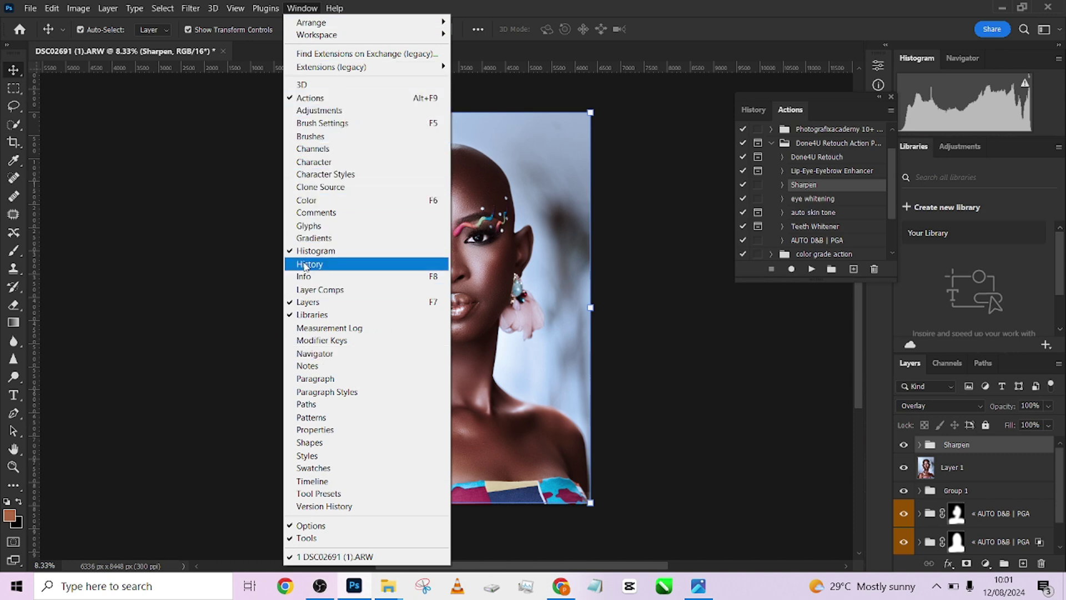
left_click(330, 250)
left_click(759, 111)
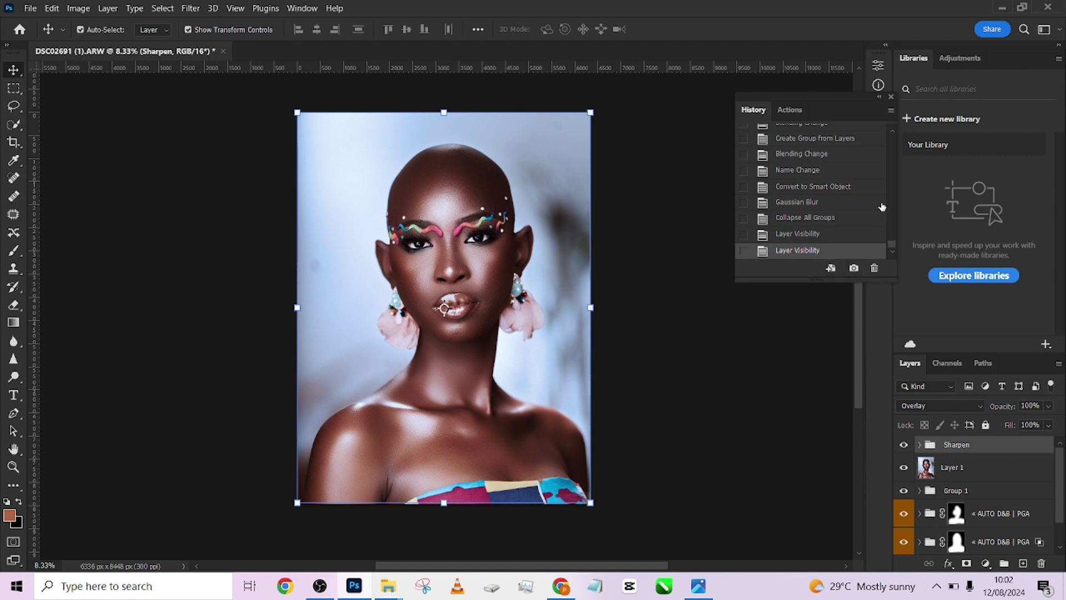
left_click_drag(893, 243, 894, 125)
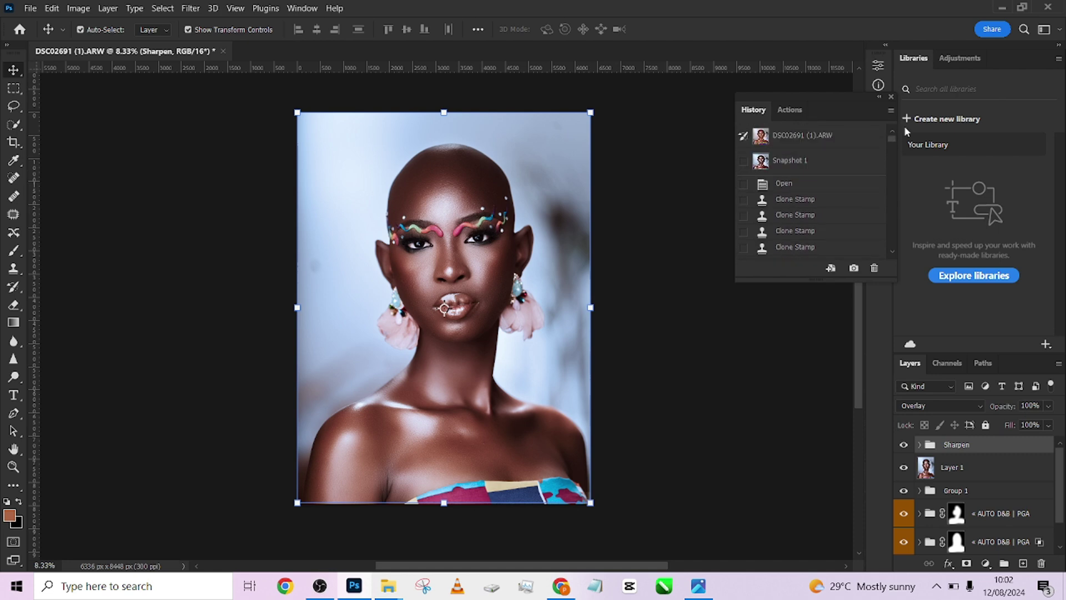
Step: Switch between the original photo and Snapshot 1 three times, ending on Snapshot 1
left_click(823, 137)
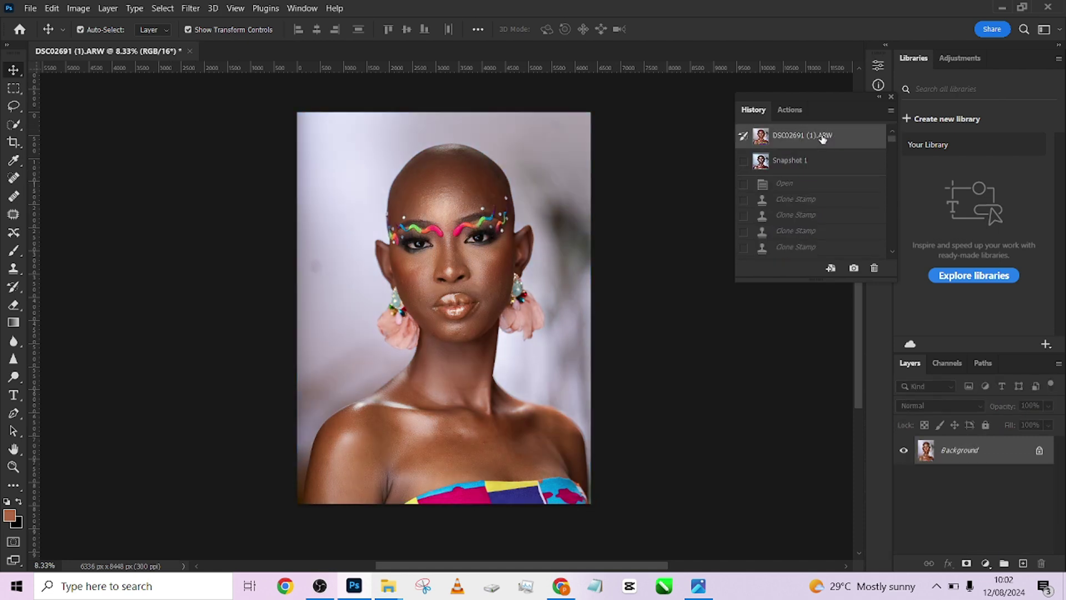
left_click(782, 169)
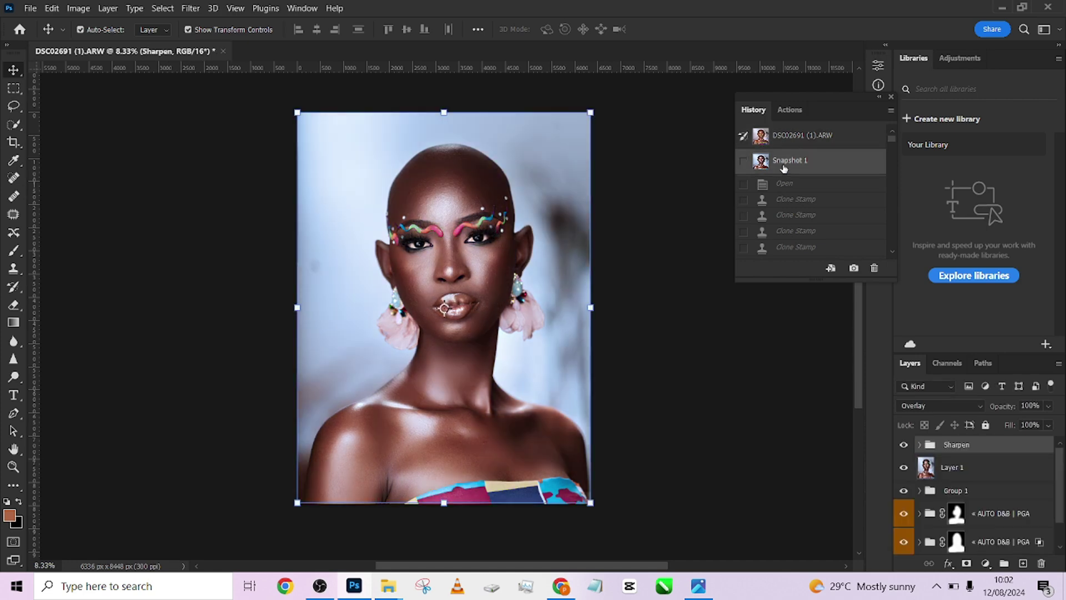
left_click(796, 133)
left_click(802, 158)
key("ctrl+plus")
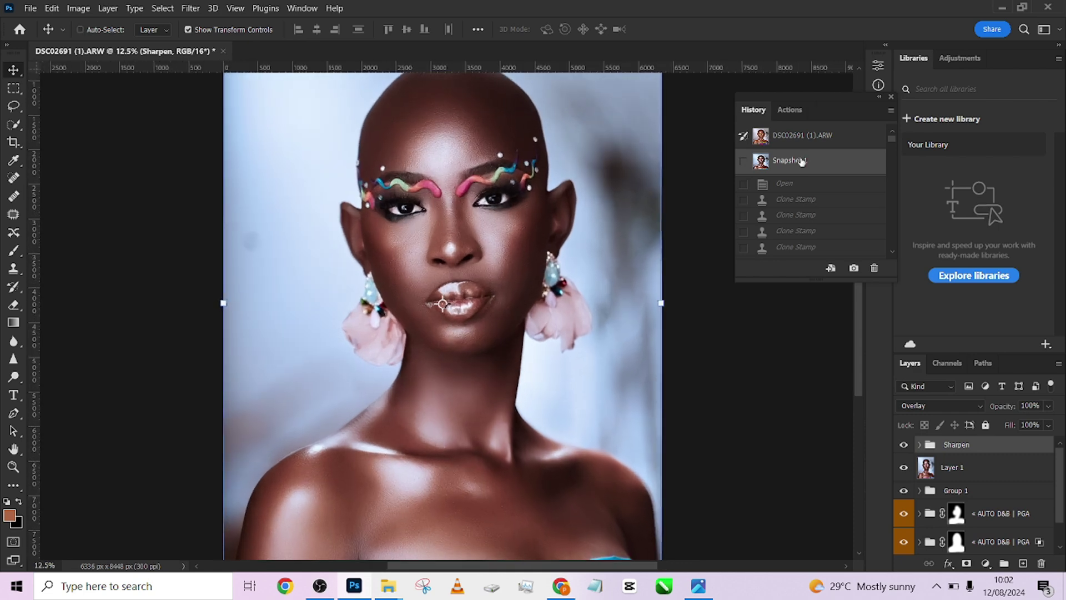
key("ctrl+minus")
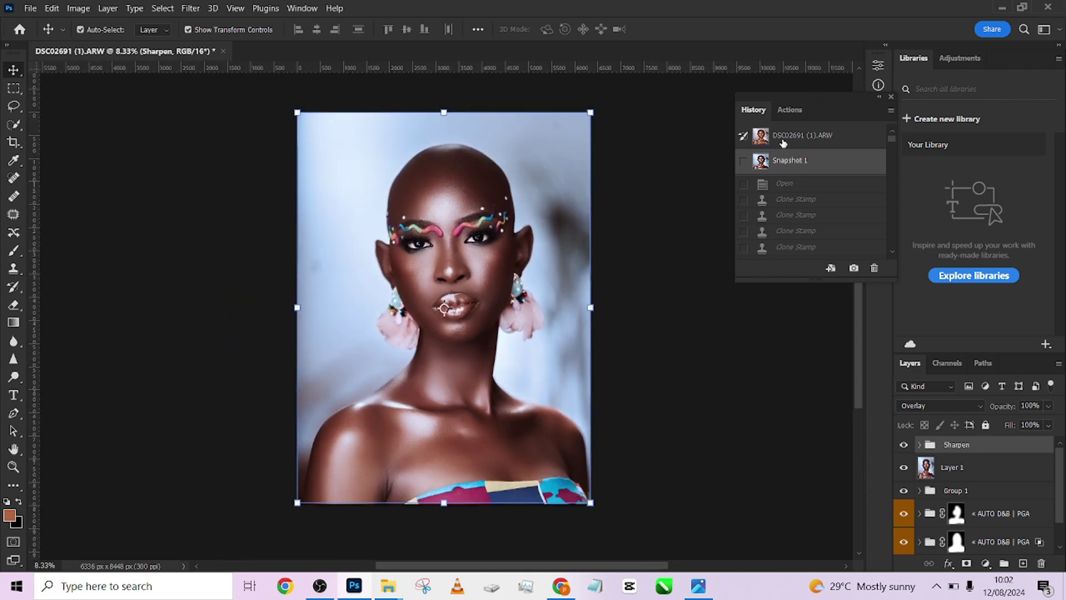
left_click(780, 139)
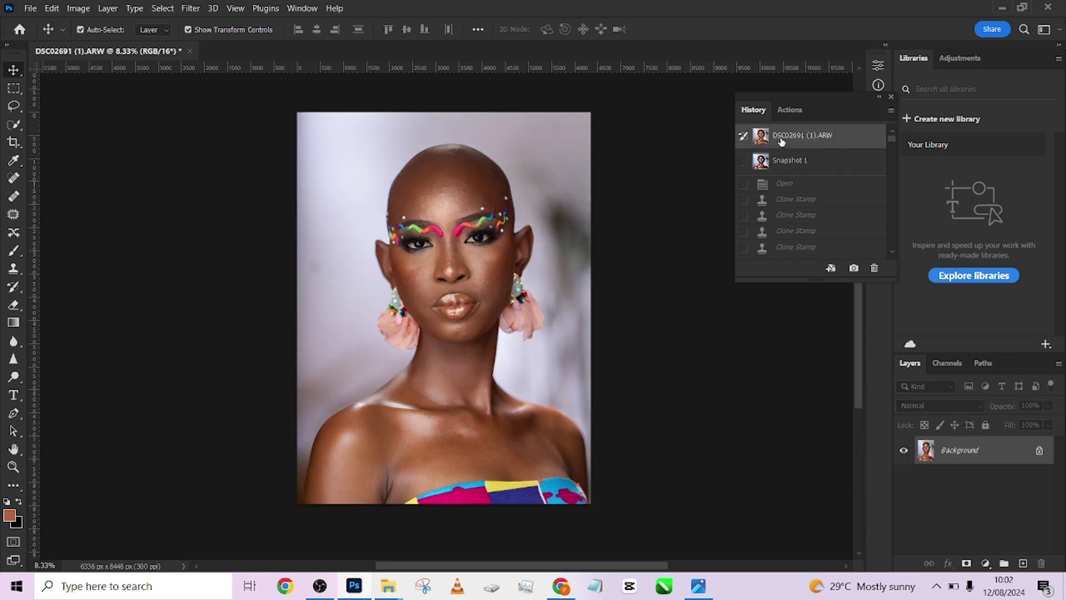
left_click(791, 164)
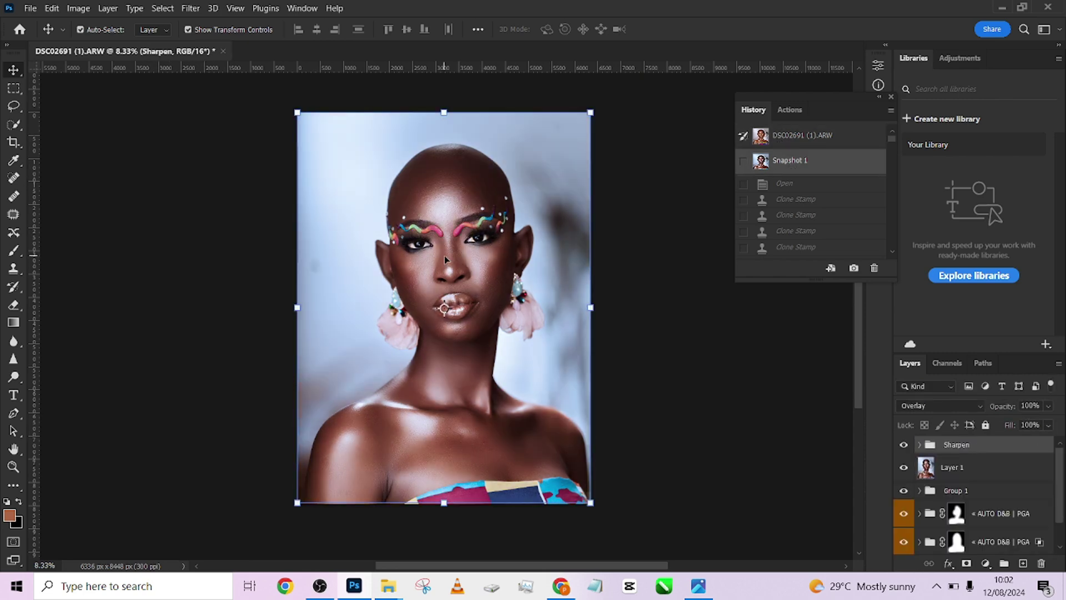